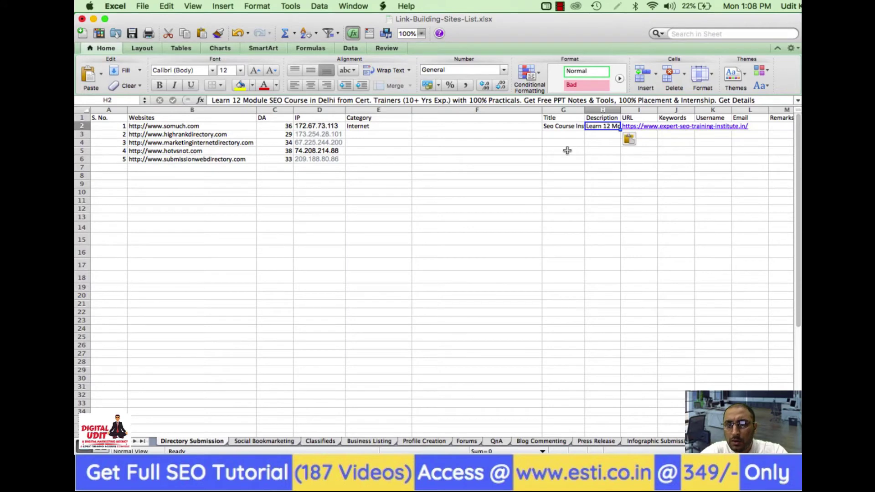
# Enter the title 'SEO Course Delhi' in G2 of the somuch.com row
pyautogui.click(567, 150)
pyautogui.press('Up')
pyautogui.press('Up')
pyautogui.press('Up')
pyautogui.press('Right')
pyautogui.press('Right')
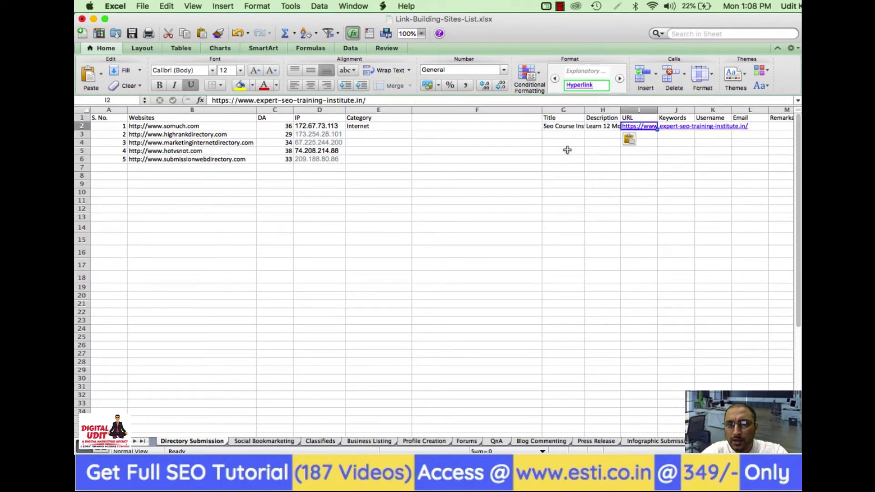
pyautogui.press('Right')
pyautogui.press('Left')
pyautogui.press('Left')
pyautogui.press('Left')
pyautogui.write('S')
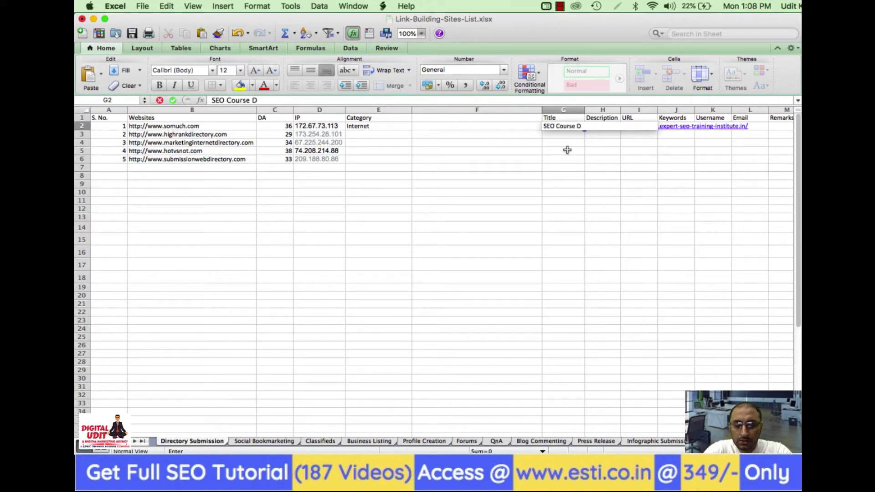
pyautogui.write('EO Course Delhi')
pyautogui.press('Return')
# Enter the keywords 'seo training in delhi, seo institute in delhi' in J2
pyautogui.press('Up')
pyautogui.press('Right')
pyautogui.press('Right')
pyautogui.press('Right')
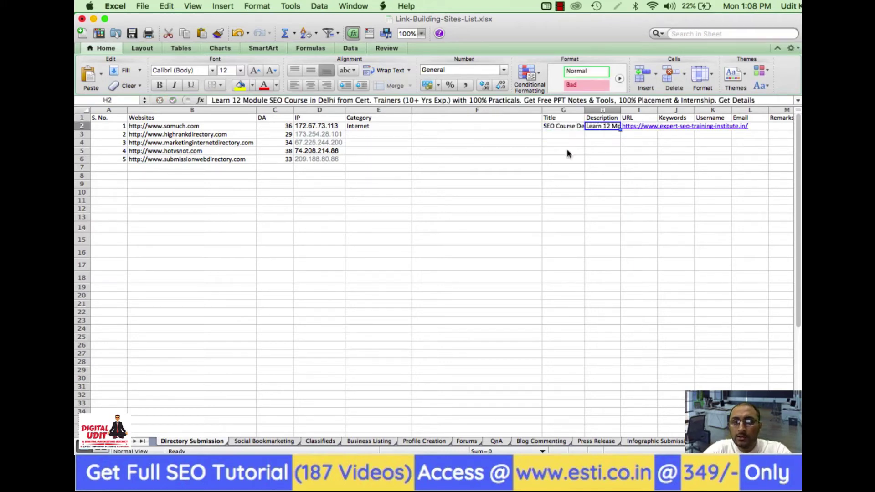
pyautogui.write('seo')
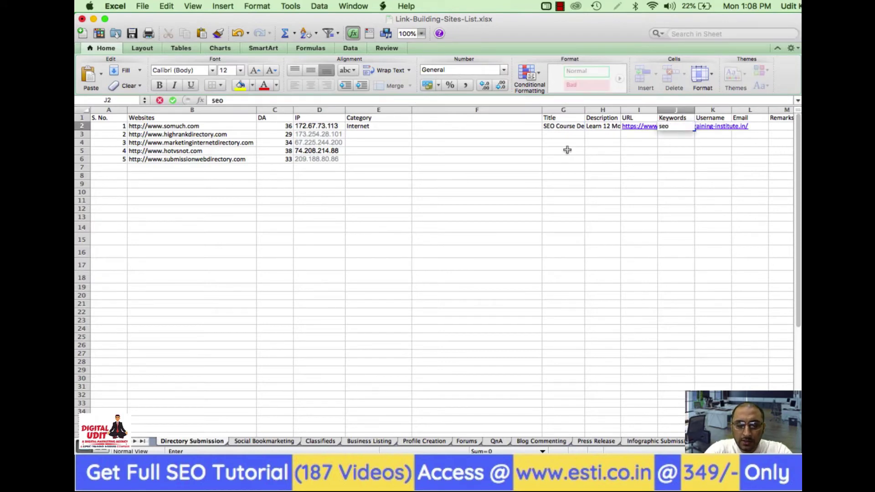
pyautogui.write(' training in delhi, s')
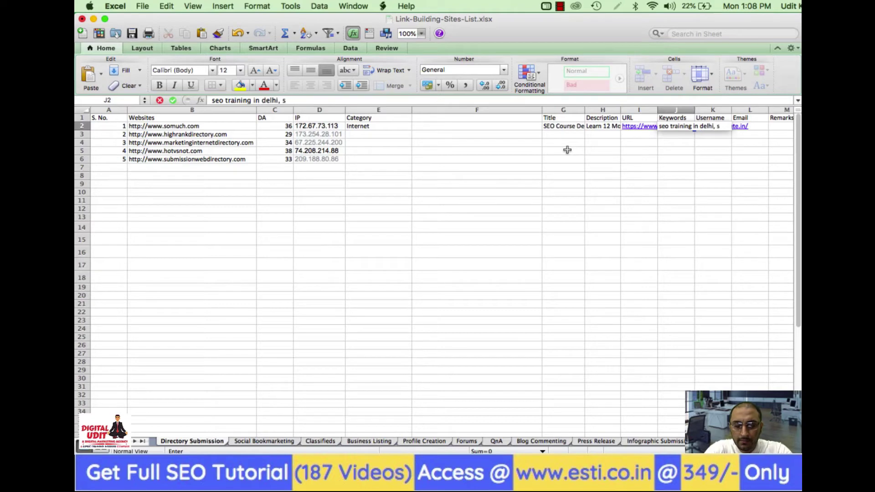
pyautogui.write('eo institu')
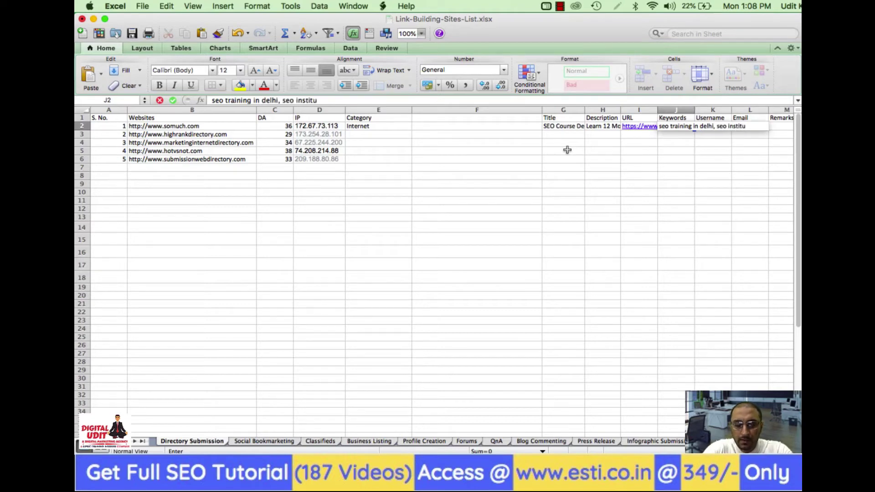
pyautogui.write('te in de')
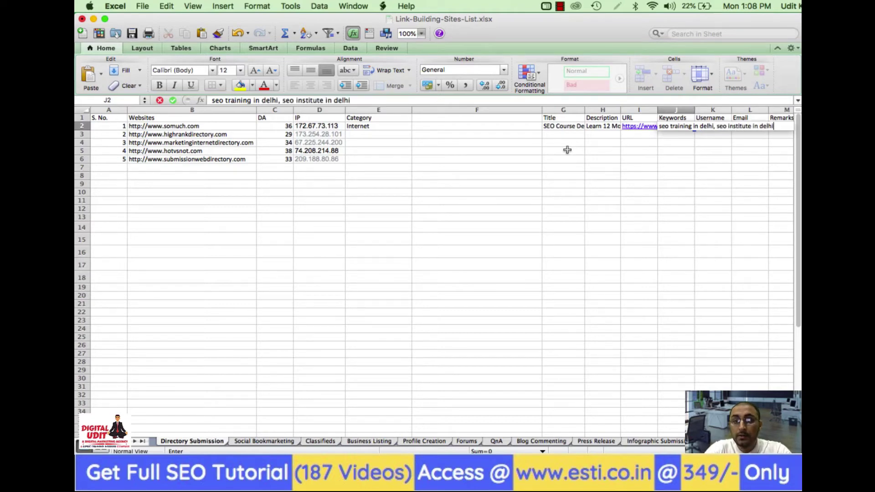
pyautogui.write('lhi')
pyautogui.press('Return')
# Fill in the account username in K2 and the contact e-mail in L2
pyautogui.press('Up')
pyautogui.press('Right')
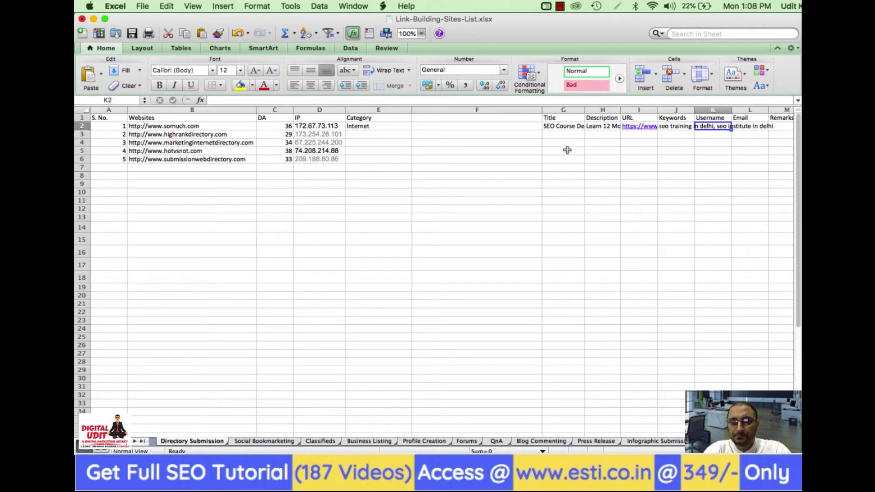
pyautogui.write('Udit')
pyautogui.press('Tab')
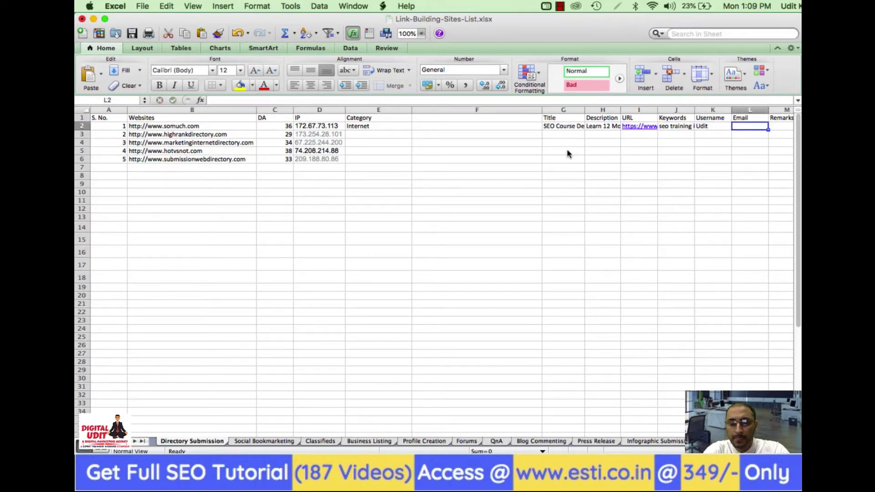
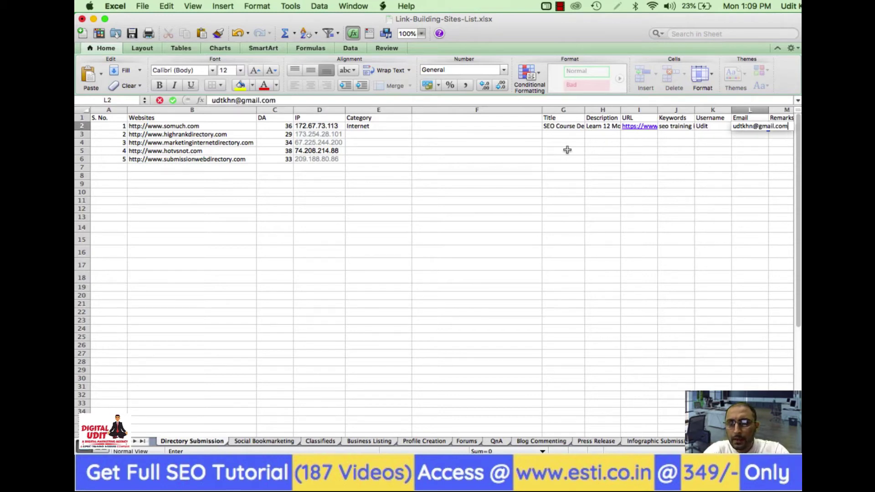
pyautogui.press('Return')
# Enter the remark 'Paid' in M2
pyautogui.press('Up')
pyautogui.press('Right')
pyautogui.press('Right')
pyautogui.press('Right')
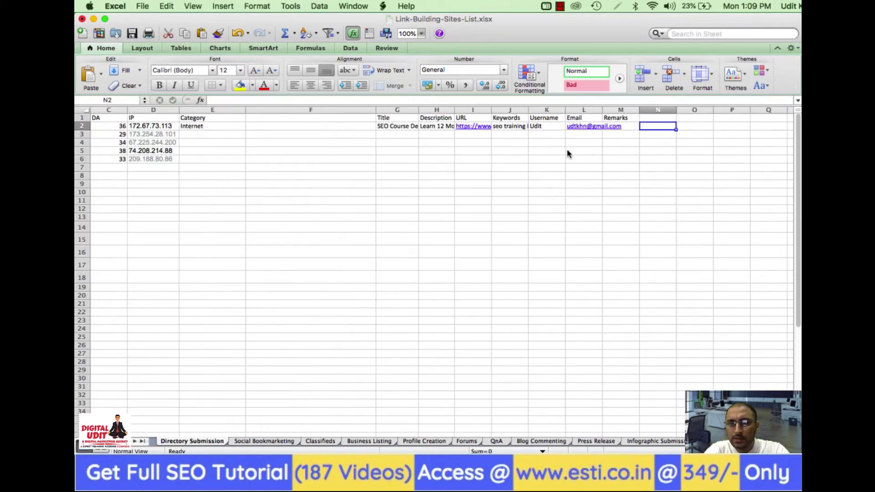
pyautogui.press('Left')
pyautogui.press('Left')
pyautogui.press('Left')
pyautogui.press('Right')
pyautogui.press('Right')
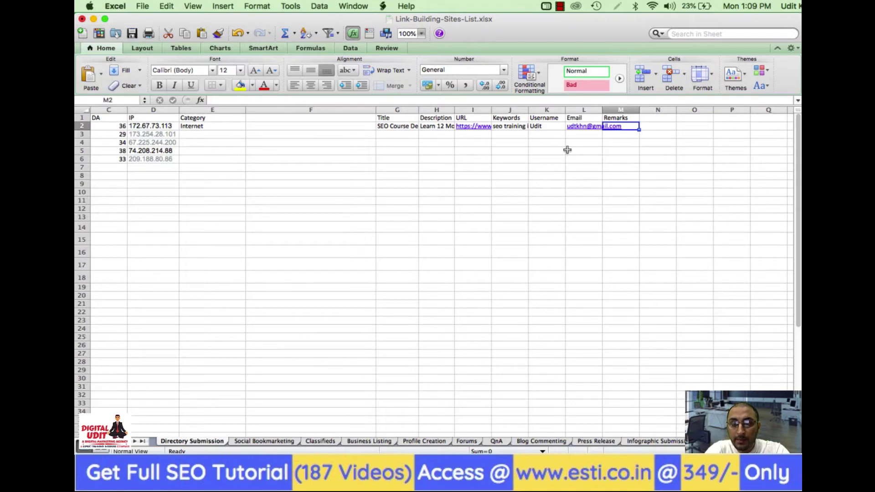
pyautogui.write('Paid')
pyautogui.click(556, 171)
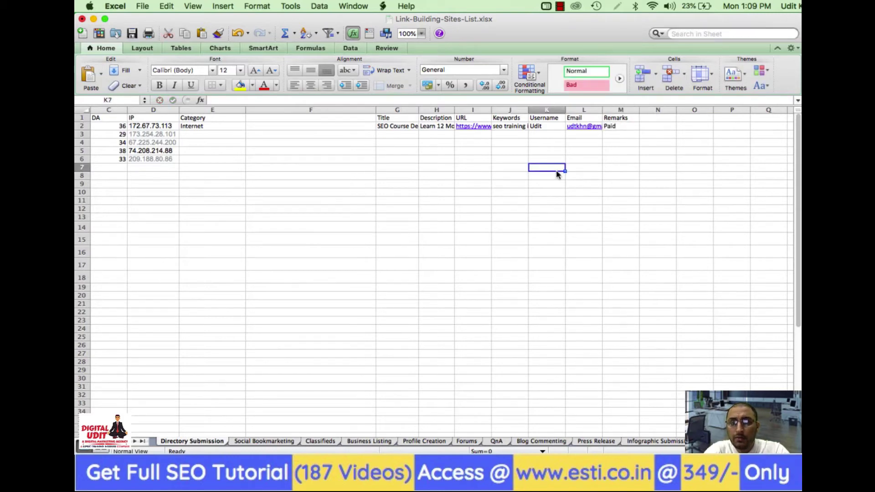
# Copy the 'SEO Course Delhi' title from G2
pyautogui.press('Up')
pyautogui.press('Up')
pyautogui.press('Up')
pyautogui.press('Up')
pyautogui.press('Up')
pyautogui.press('Left')
pyautogui.press('Left')
pyautogui.press('Left')
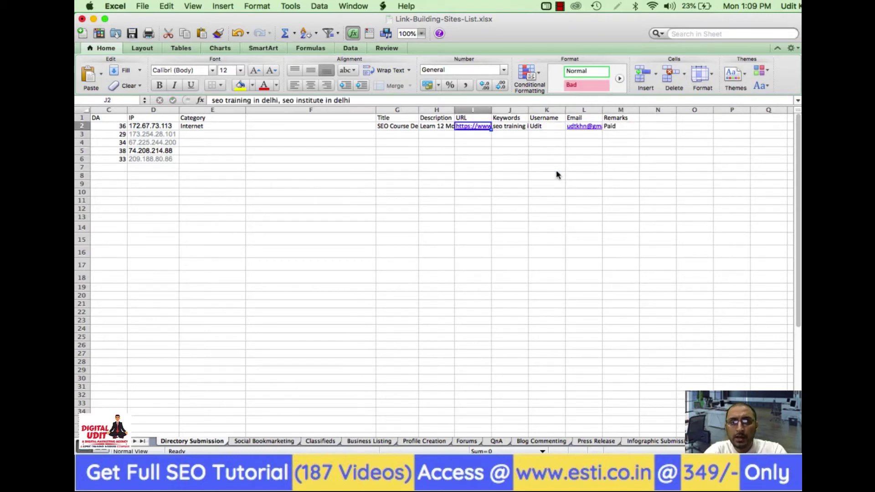
pyautogui.press('super+c')
pyautogui.press('super+Tab')
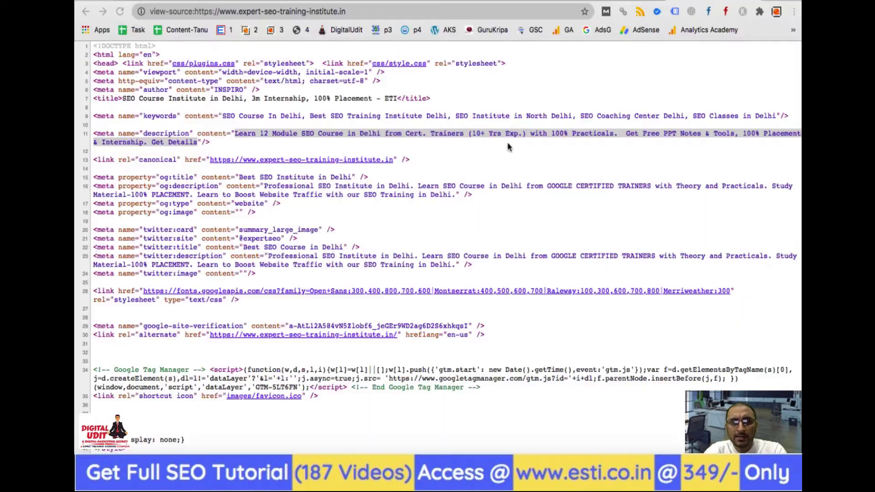
# Paste the title into SoMuch's Site title field, undo it, and go to the SoMuch.com homepage
pyautogui.click(401, 1)
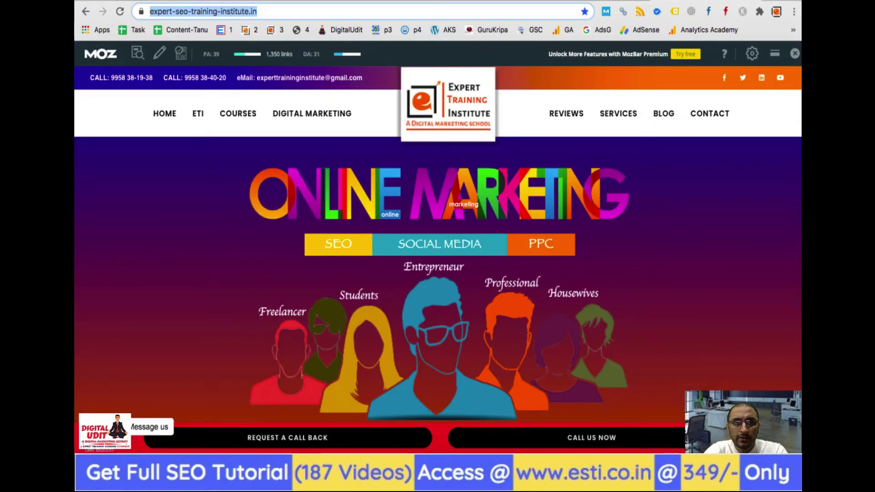
pyautogui.click(200, 1)
pyautogui.click(284, 241)
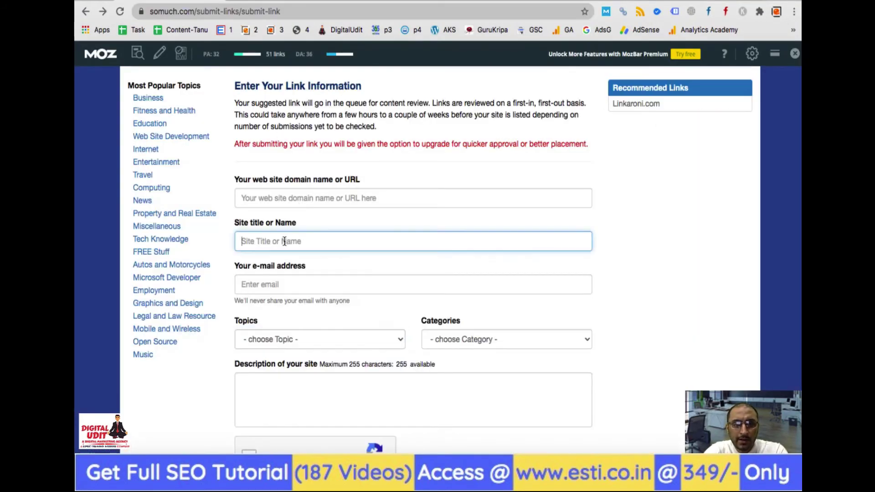
pyautogui.press('super+v')
pyautogui.press('super+z')
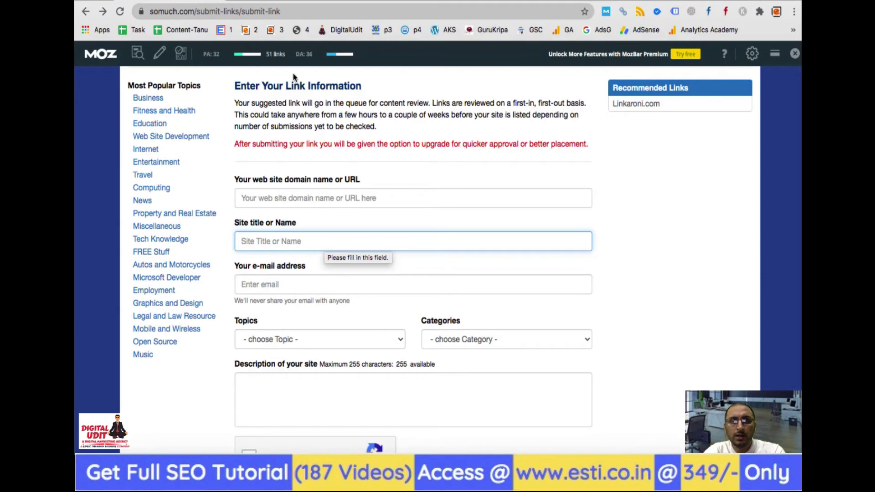
pyautogui.scroll(3, 290, 76)
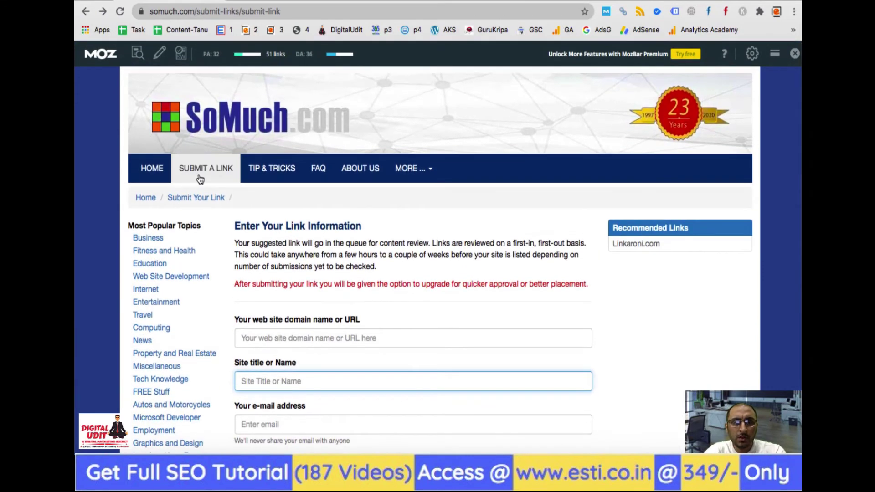
pyautogui.click(152, 176)
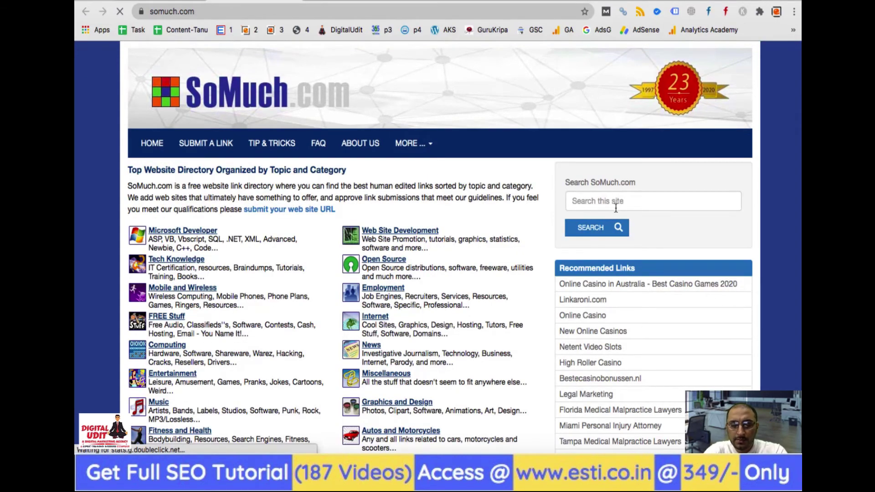
# Search SoMuch.com for 'digital marketing' after a too-short 'seo' attempt
pyautogui.click(615, 208)
pyautogui.write('seo')
pyautogui.press('Return')
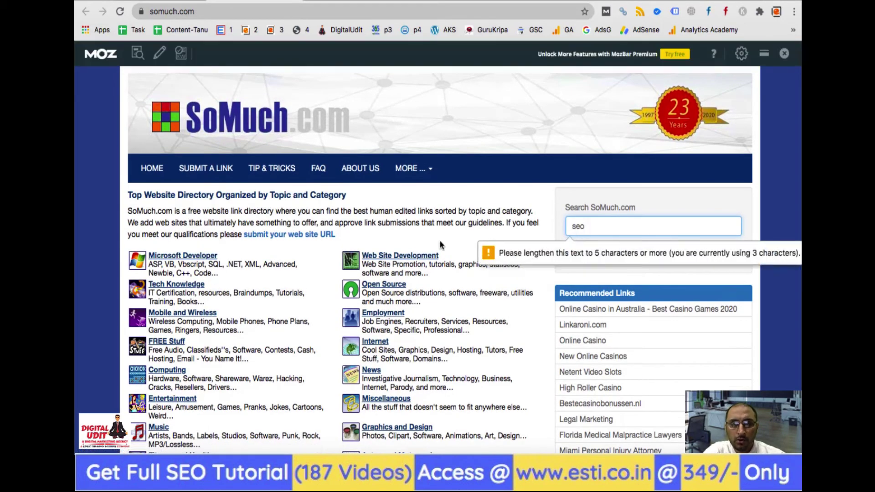
pyautogui.press('BackSpace')
pyautogui.press('BackSpace')
pyautogui.press('BackSpace')
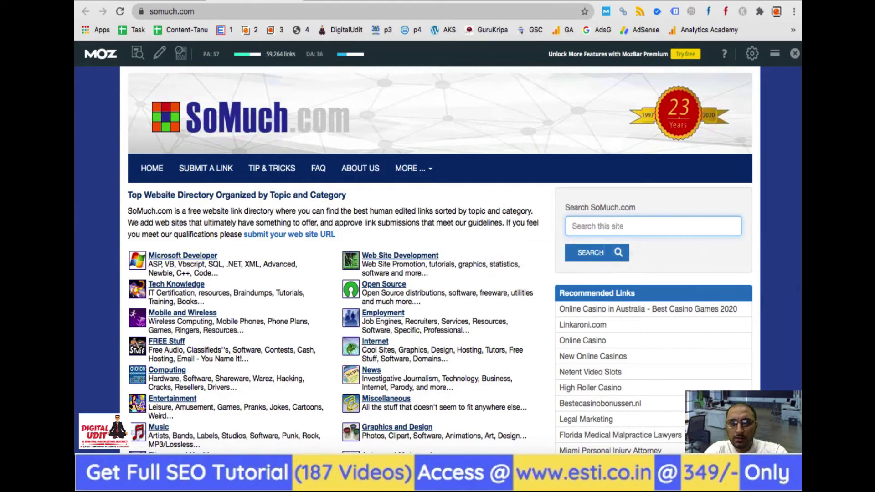
pyautogui.press('Return')
pyautogui.write('digital')
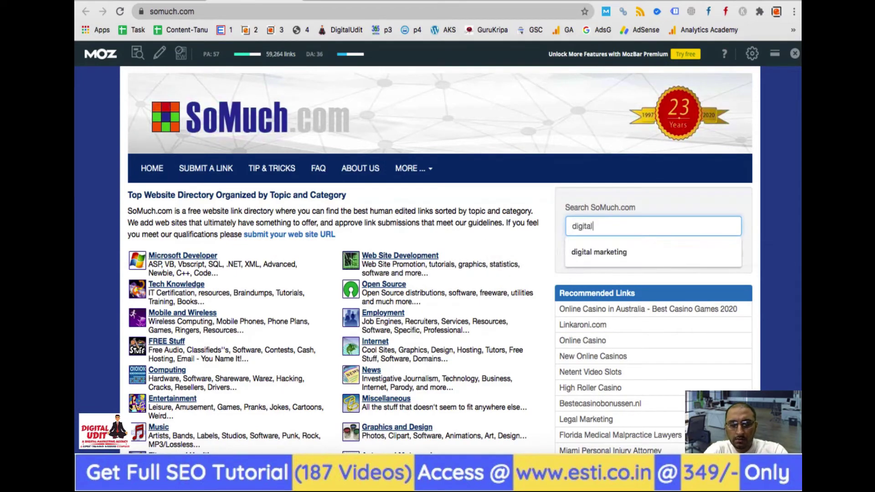
pyautogui.write(' marketing')
pyautogui.press('Return')
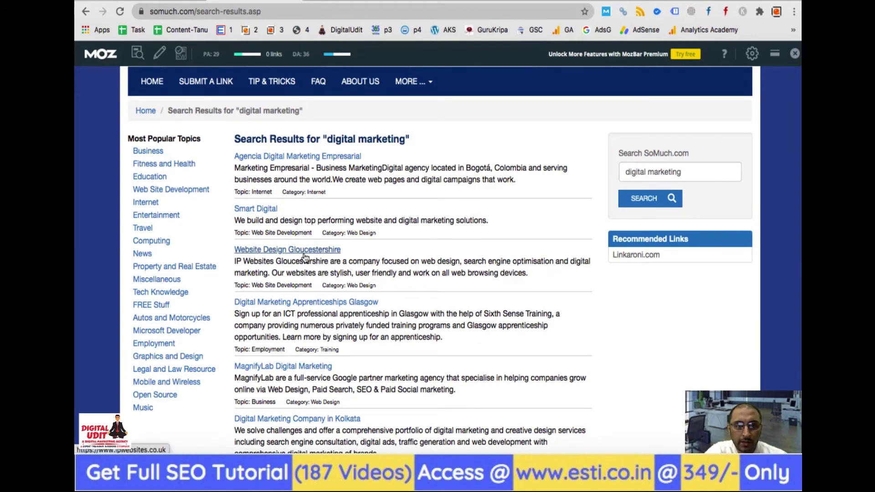
# Scroll through the 77 digital marketing listings, back up, and return to the Excel workbook
pyautogui.scroll(-3, 399, 302)
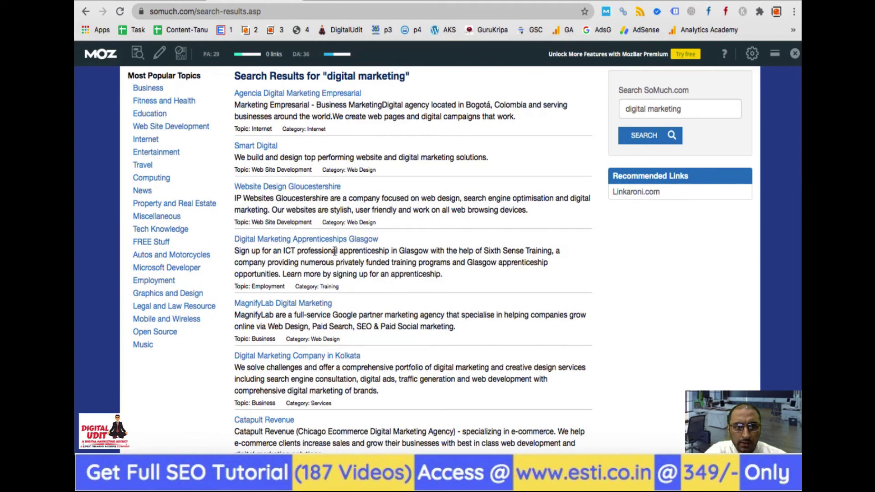
pyautogui.scroll(-4, 324, 309)
pyautogui.scroll(-2, 324, 310)
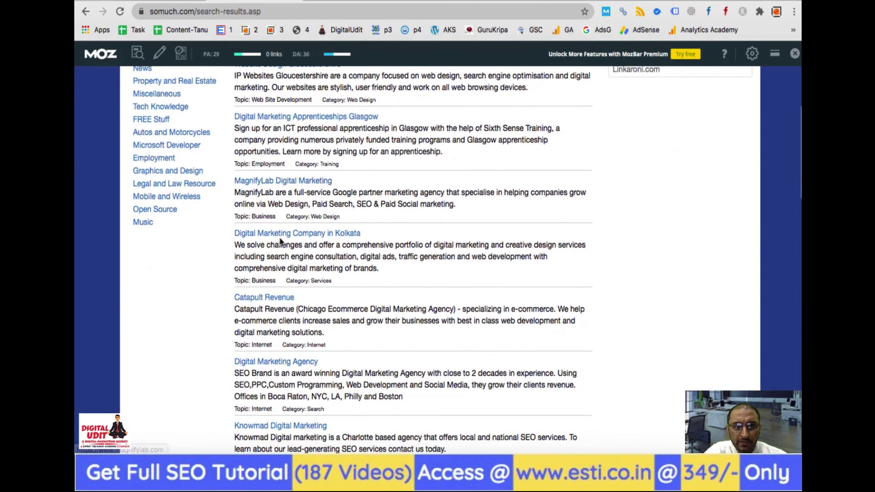
pyautogui.scroll(-4, 380, 280)
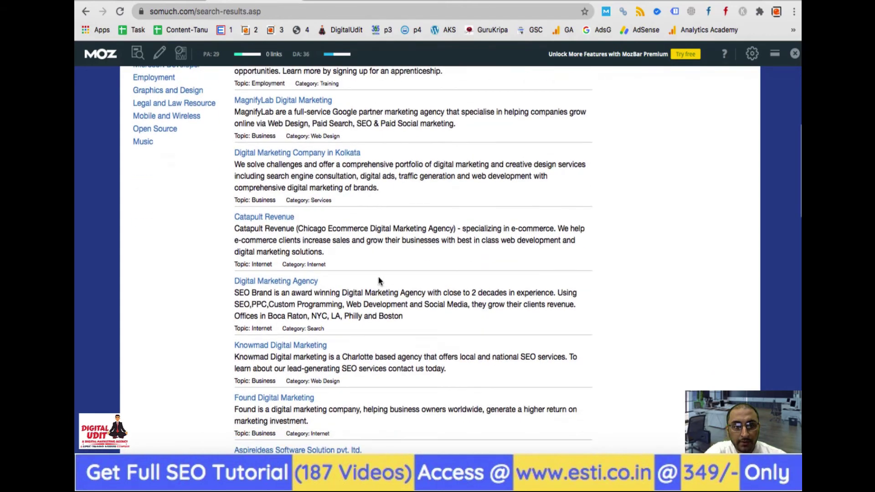
pyautogui.scroll(-4, 327, 290)
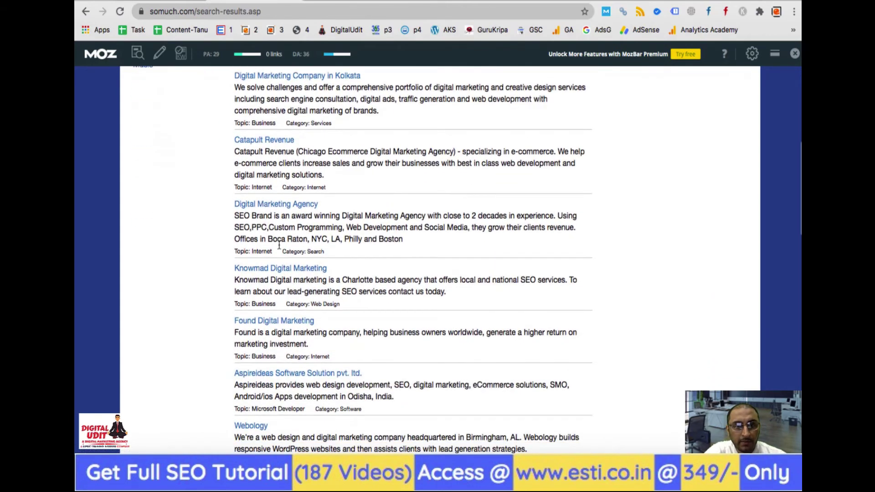
pyautogui.scroll(-1, 327, 249)
pyautogui.scroll(-1, 326, 249)
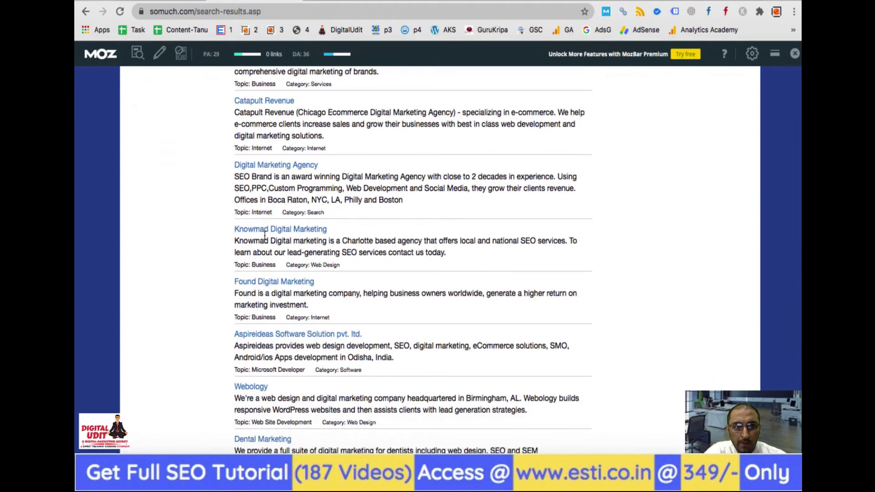
pyautogui.scroll(-4, 344, 270)
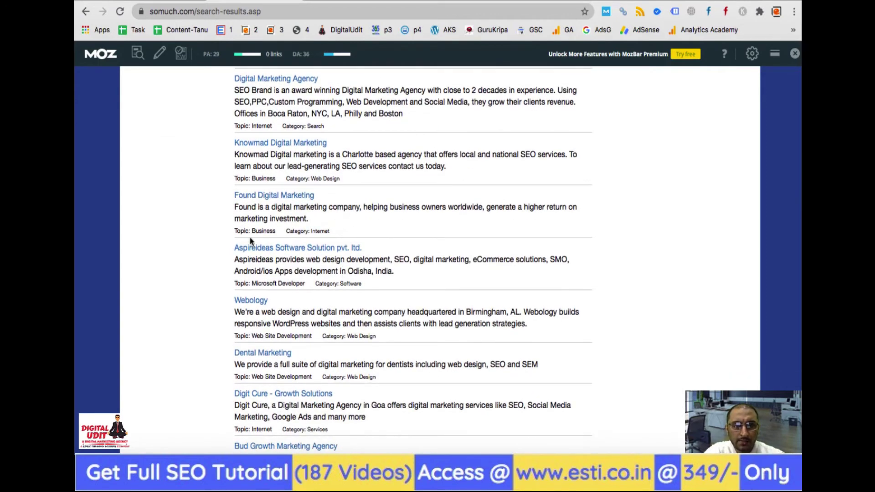
pyautogui.scroll(-10, 328, 264)
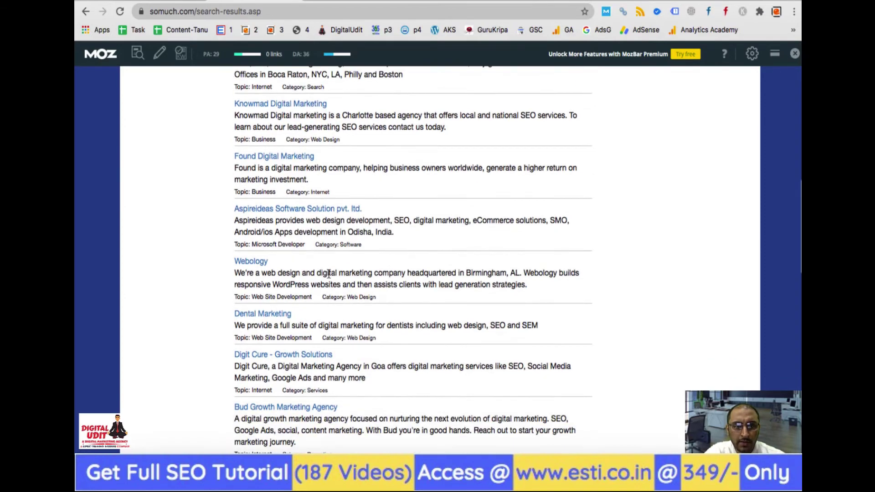
pyautogui.scroll(-6, 306, 314)
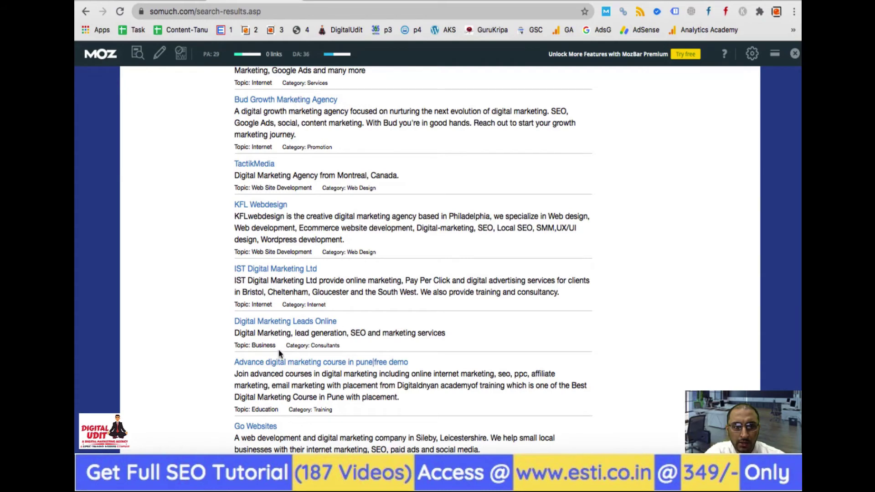
pyautogui.scroll(-2, 280, 353)
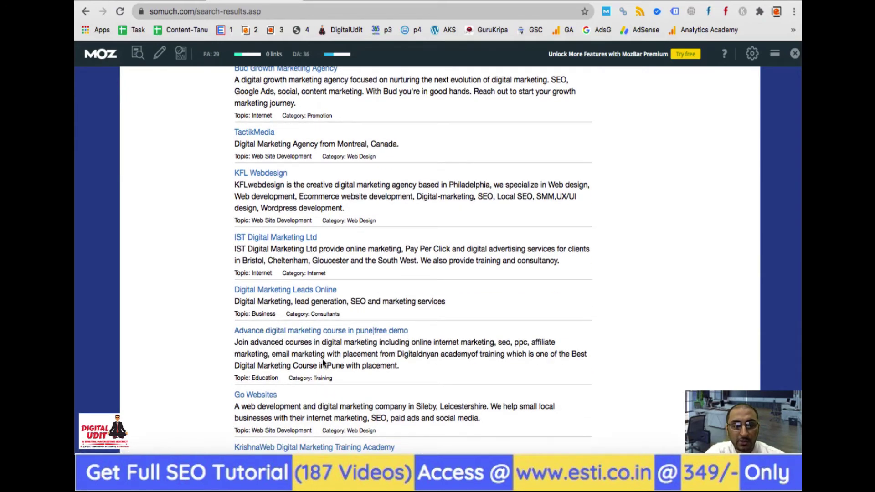
pyautogui.scroll(-8, 322, 362)
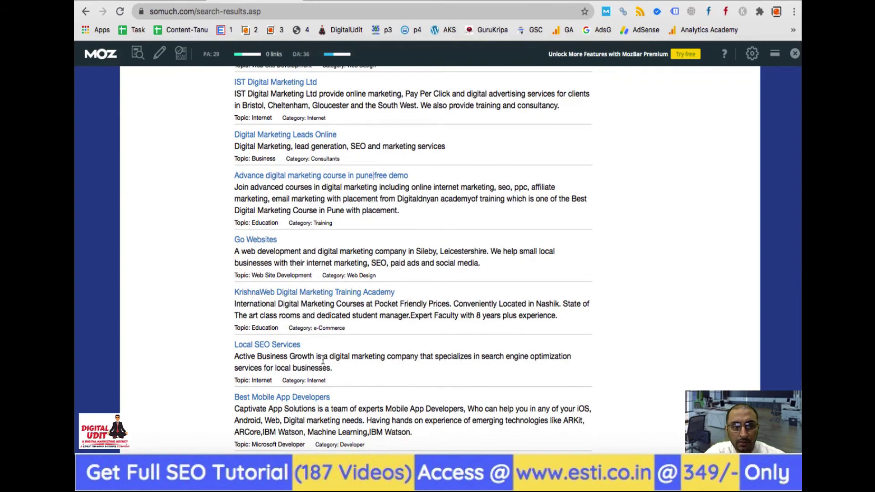
pyautogui.scroll(-10, 255, 399)
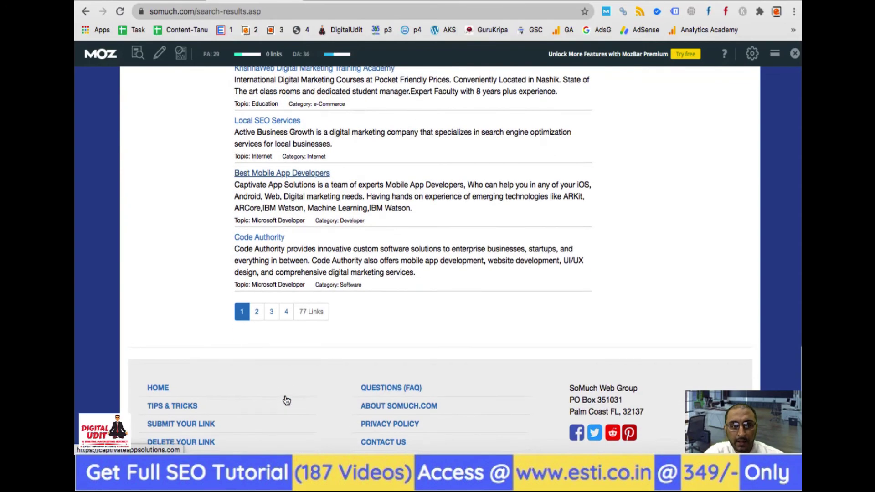
pyautogui.scroll(20, 286, 400)
pyautogui.scroll(3, 286, 399)
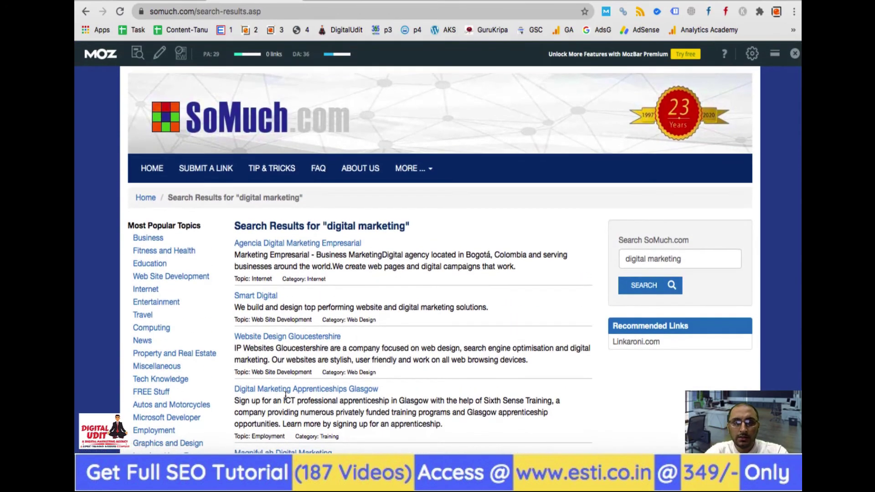
pyautogui.press('super+Tab')
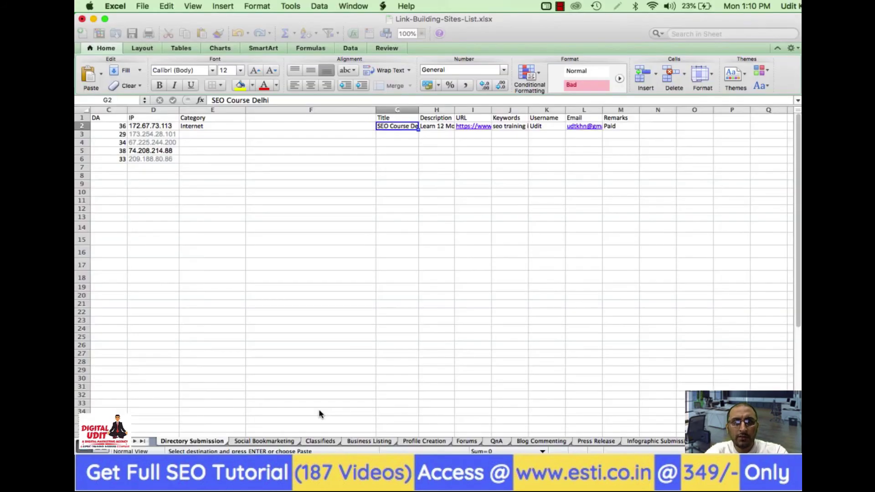
# Paste the course description from H2 into the form's site description box
pyautogui.click(315, 165)
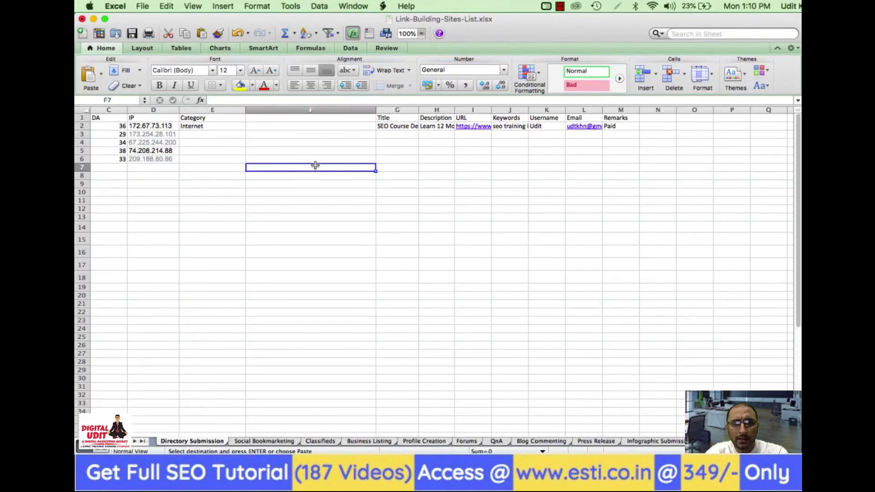
pyautogui.press('Up')
pyautogui.press('Up')
pyautogui.press('Up')
pyautogui.press('Up')
pyautogui.press('Up')
pyautogui.press('Up')
pyautogui.press('Right')
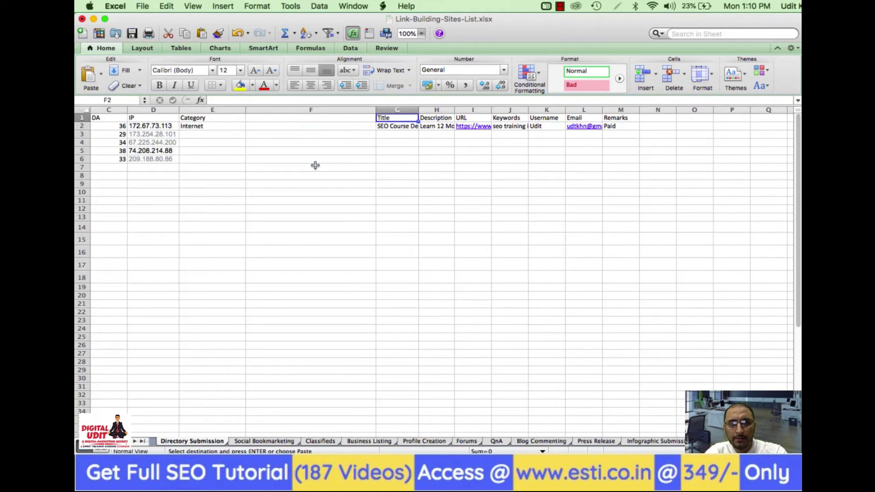
pyautogui.press('Right')
pyautogui.press('Down')
pyautogui.press('super+c')
pyautogui.press('super+Tab')
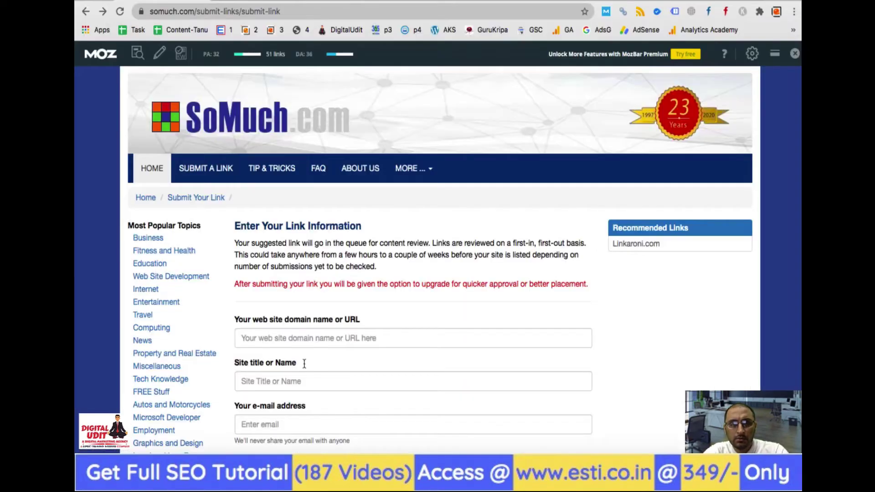
pyautogui.scroll(-2, 291, 377)
pyautogui.click(291, 376)
pyautogui.scroll(-3, 287, 360)
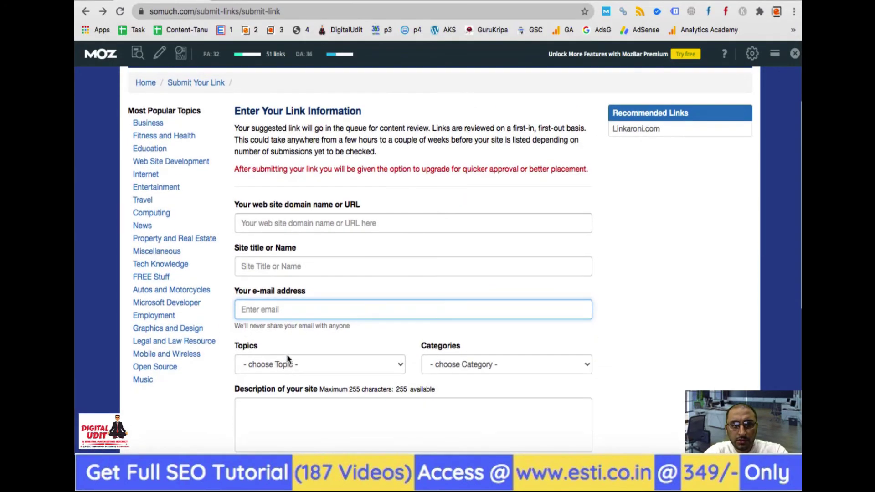
pyautogui.click(294, 411)
pyautogui.press('super+v')
# Paste the title 'SEO Course Delhi' from G2 into the site title field
pyautogui.press('super+Tab')
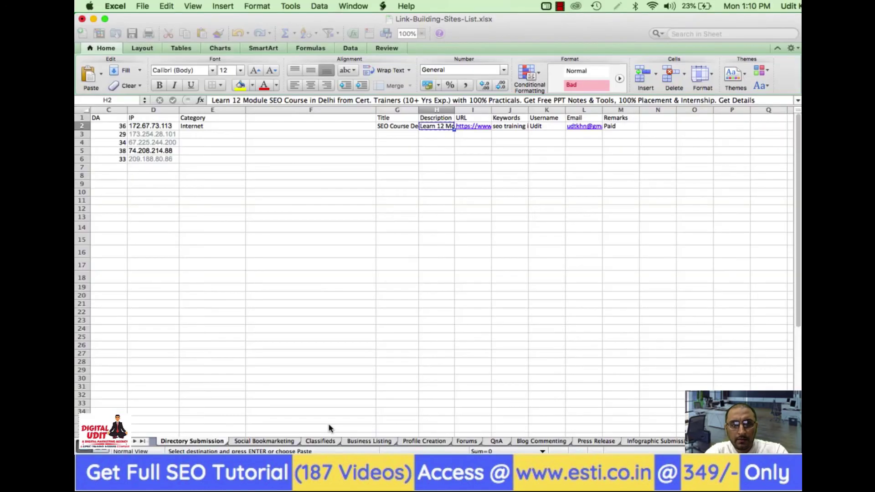
pyautogui.press('Left')
pyautogui.press('super+c')
pyautogui.press('super+Tab')
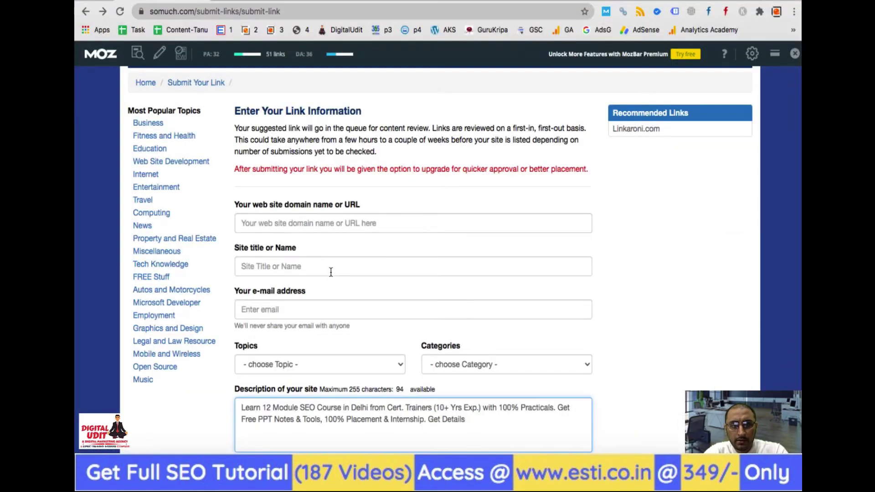
pyautogui.click(330, 267)
pyautogui.press('super+v')
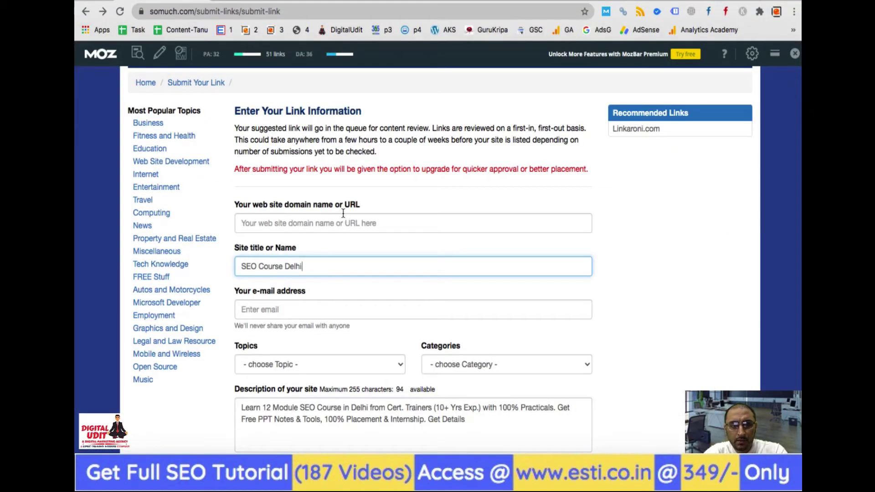
# Paste the website URL from I2 into the URL field and start entering the contact e-mail
pyautogui.click(343, 215)
pyautogui.press('super+Tab')
pyautogui.press('Right')
pyautogui.press('Right')
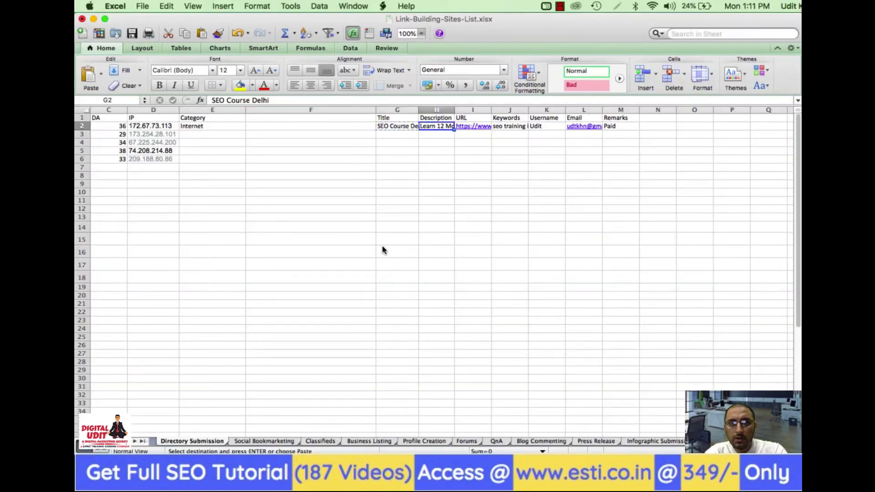
pyautogui.press('super+c')
pyautogui.press('super+Tab')
pyautogui.press('super+v')
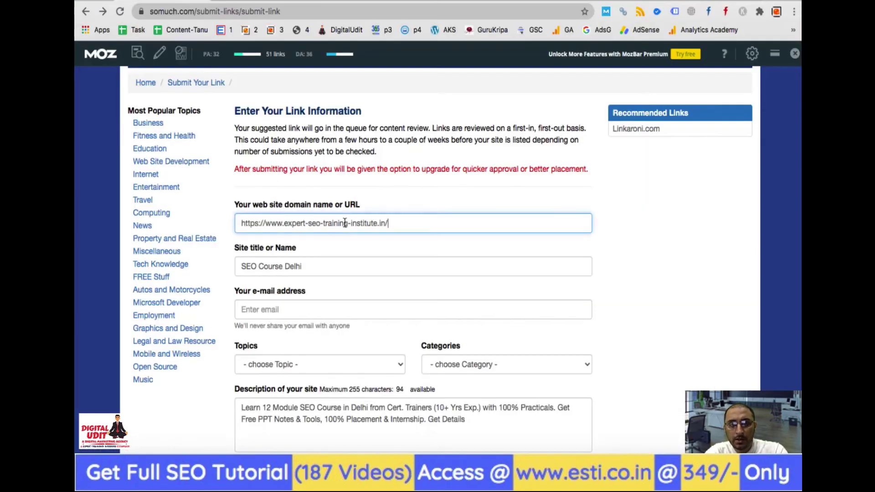
pyautogui.press('Tab')
pyautogui.press('Tab')
pyautogui.write('ud')
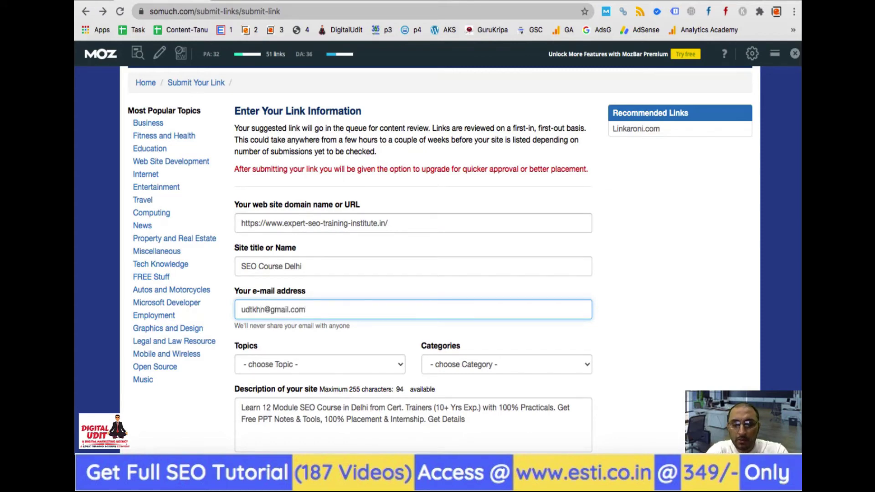
# Choose Internet for both topic and category, tick 'I'm not a robot', and submit the link
pyautogui.click(652, 302)
pyautogui.scroll(-5, 650, 303)
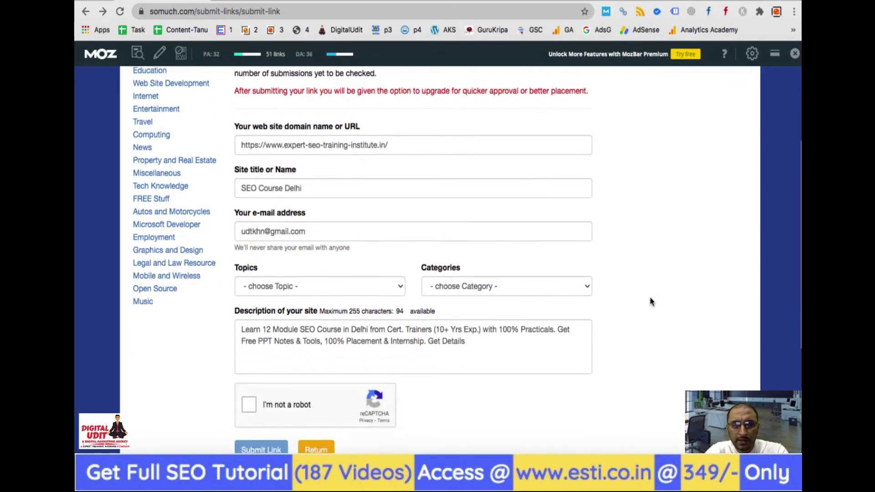
pyautogui.click(318, 233)
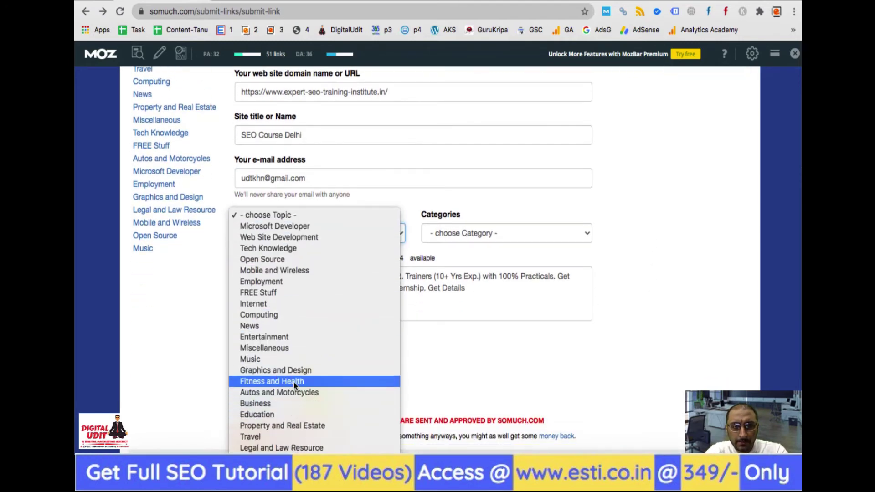
pyautogui.click(281, 304)
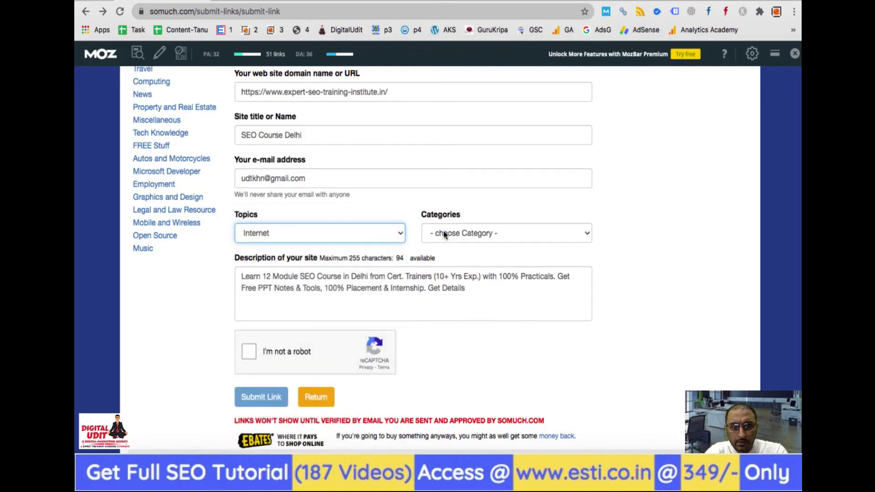
pyautogui.click(443, 232)
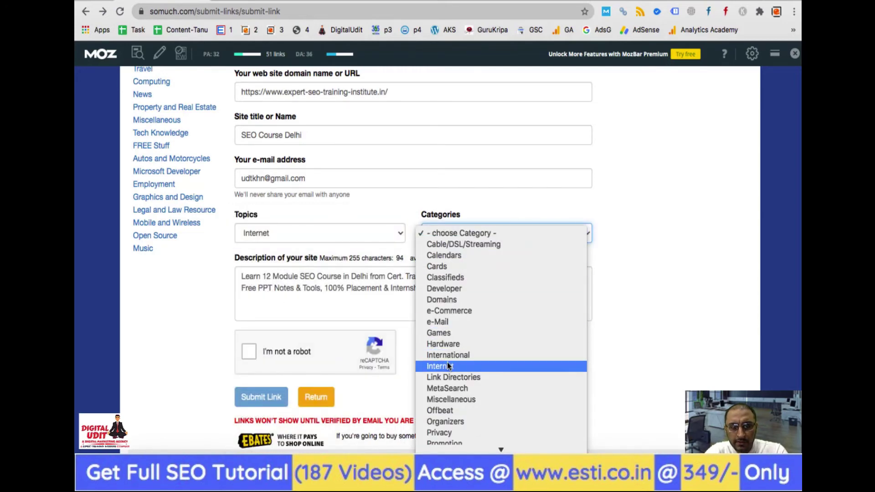
pyautogui.click(446, 366)
pyautogui.click(249, 352)
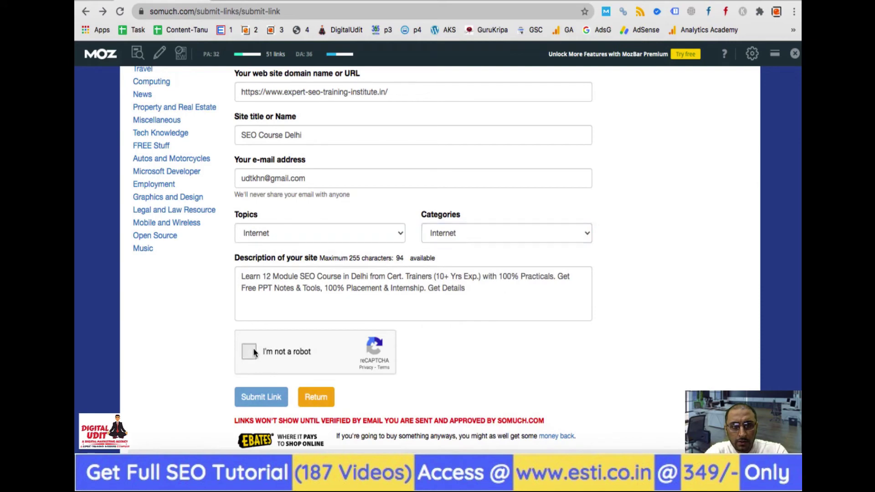
pyautogui.click(256, 400)
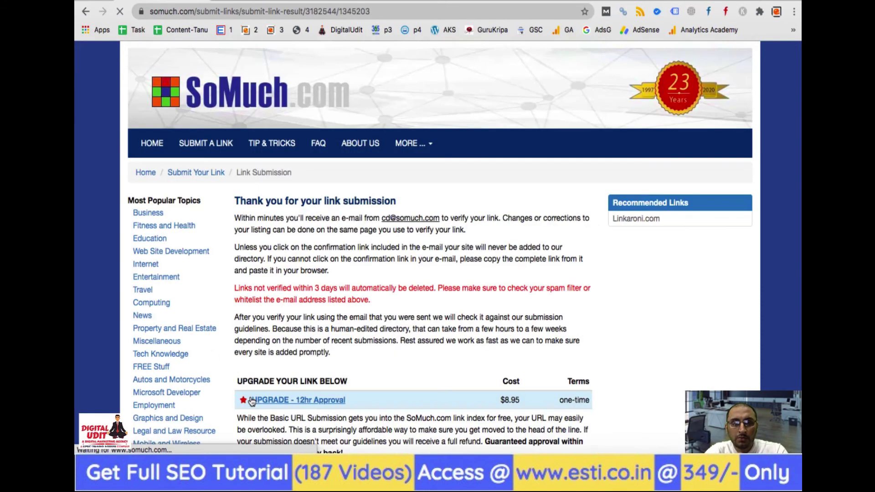
pyautogui.scroll(-2, 371, 350)
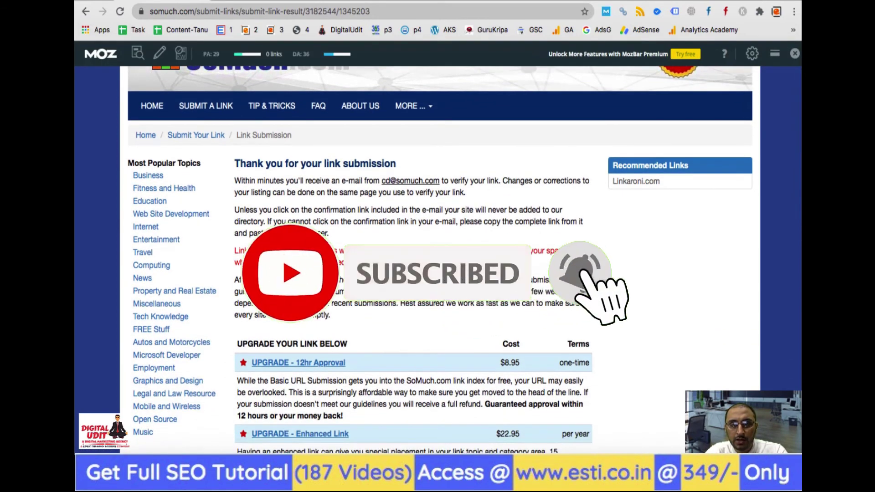
pyautogui.scroll(-1, 440, 175)
pyautogui.scroll(-5, 366, 136)
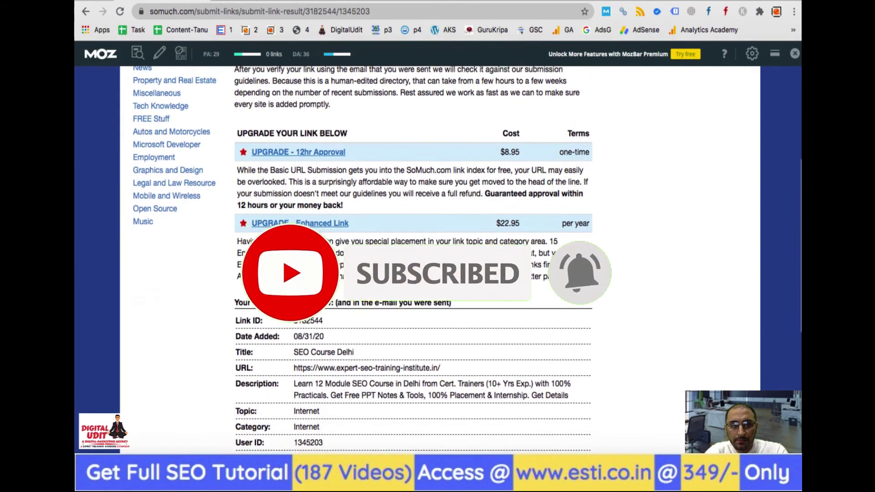
pyautogui.scroll(-2, 365, 135)
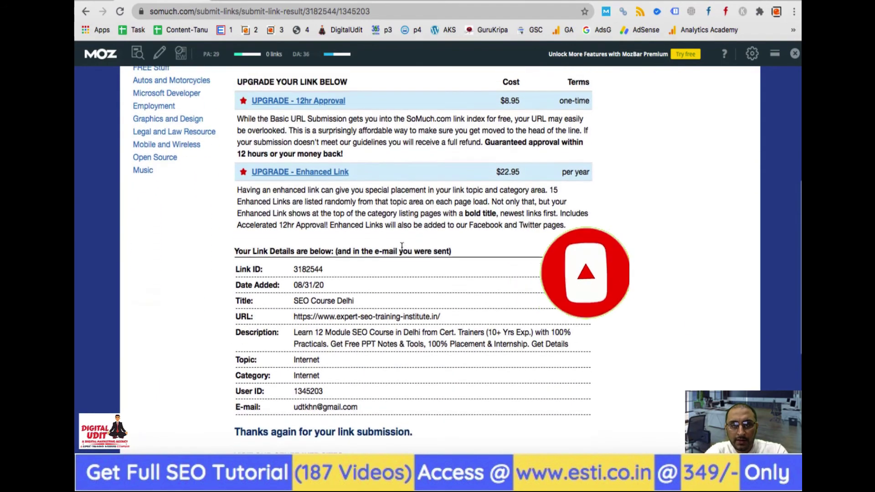
pyautogui.scroll(1, 622, 114)
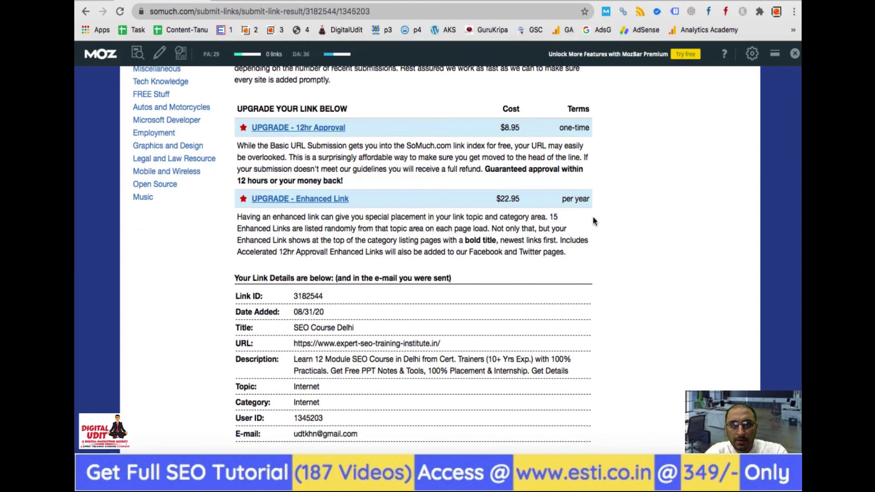
pyautogui.scroll(-5, 382, 311)
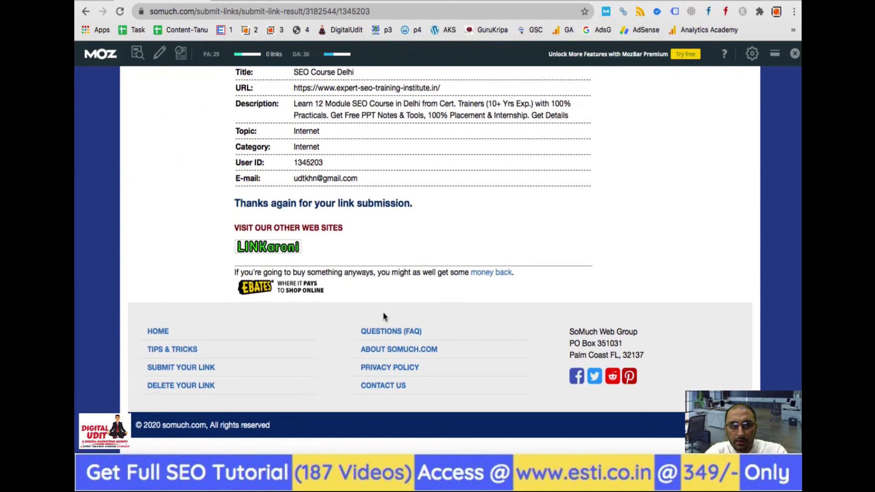
pyautogui.scroll(7, 383, 312)
pyautogui.scroll(1, 442, 306)
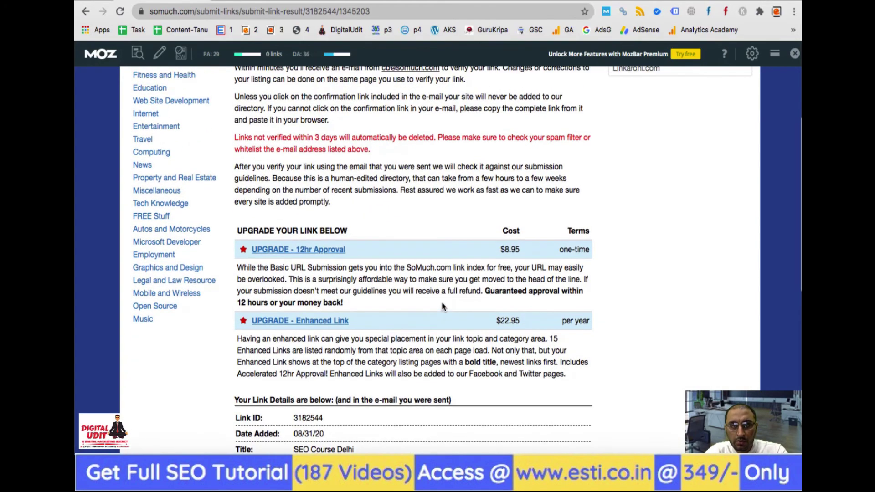
pyautogui.scroll(5, 441, 306)
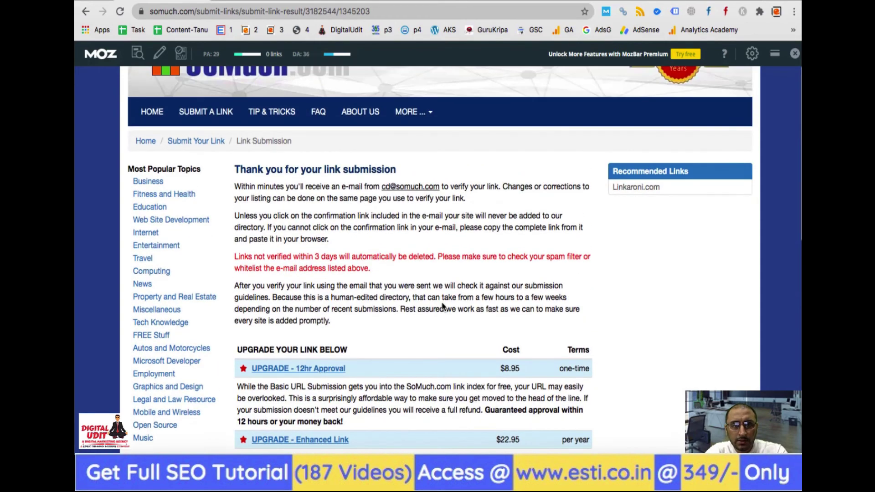
# Replace the 'Paid' remark in M2 with 'Done'
pyautogui.press('super+Tab')
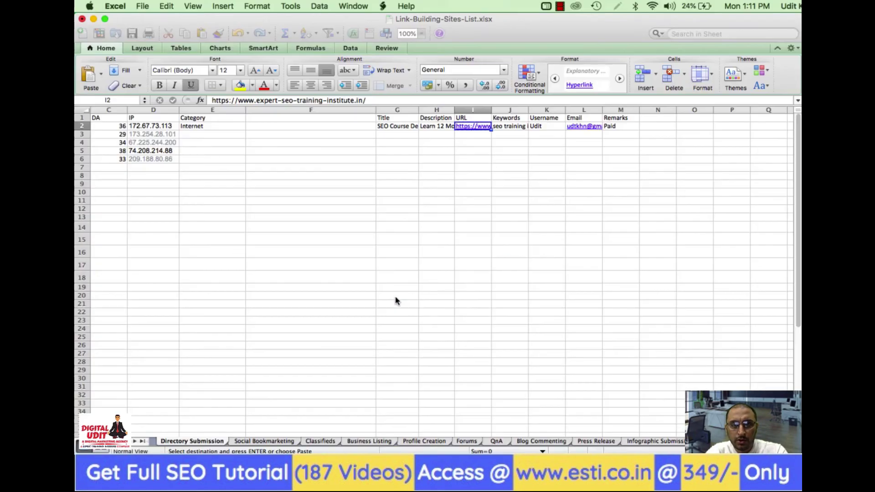
pyautogui.press('Down')
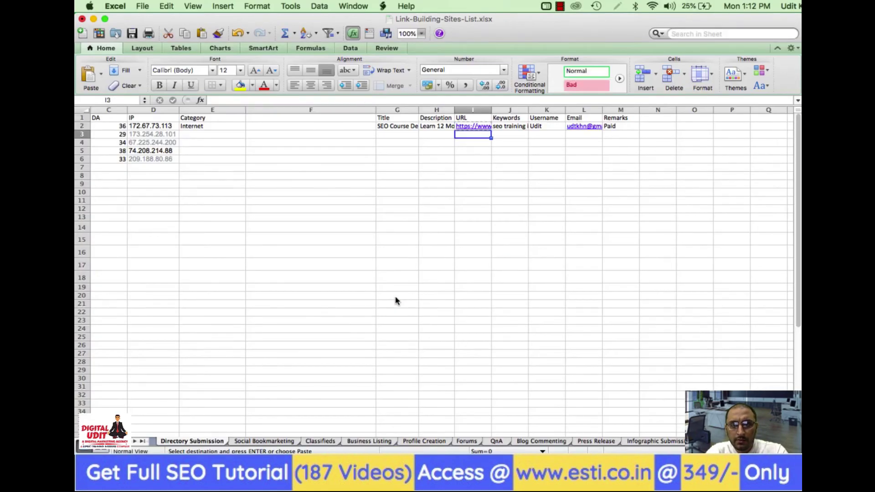
pyautogui.press('Up')
pyautogui.press('Right')
pyautogui.press('Right')
pyautogui.press('Right')
pyautogui.press('Right')
pyautogui.write('Done')
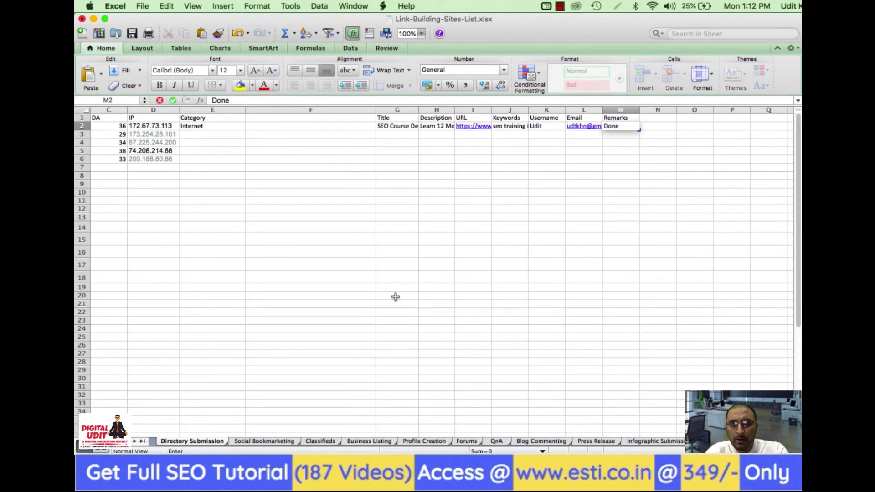
pyautogui.press('Right')
# Add a 'Date' header in N1 and enter 31/08/20 in N2
pyautogui.press('Up')
pyautogui.write('Date')
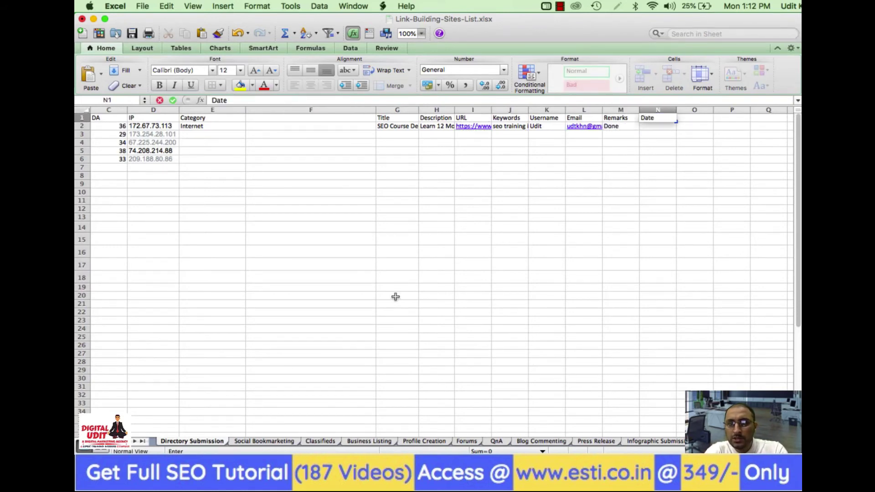
pyautogui.press('Return')
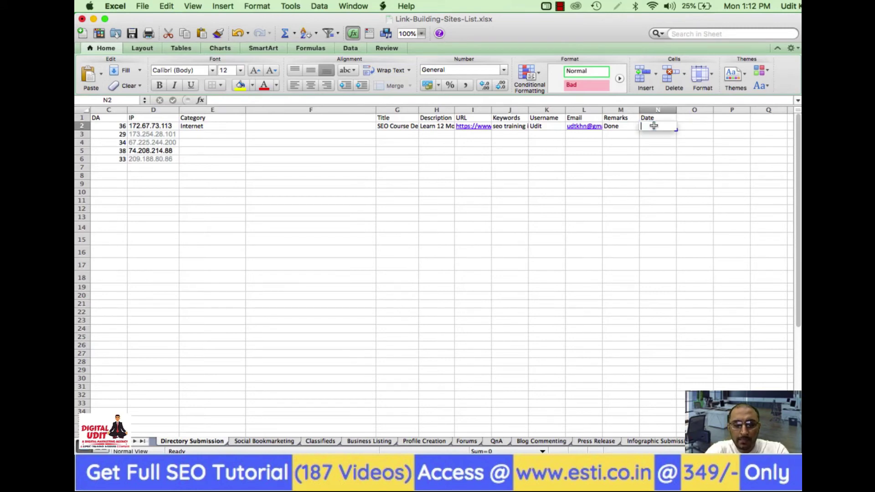
pyautogui.write('31/8')
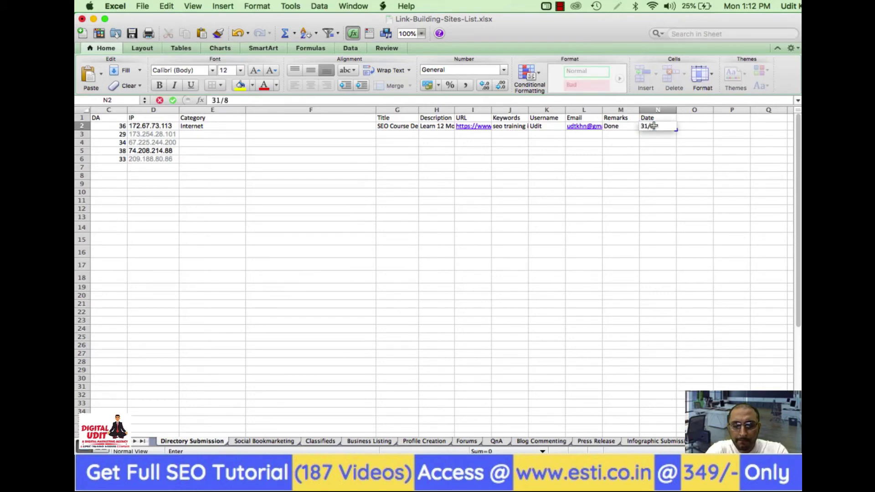
pyautogui.write('/08/20')
pyautogui.press('Return')
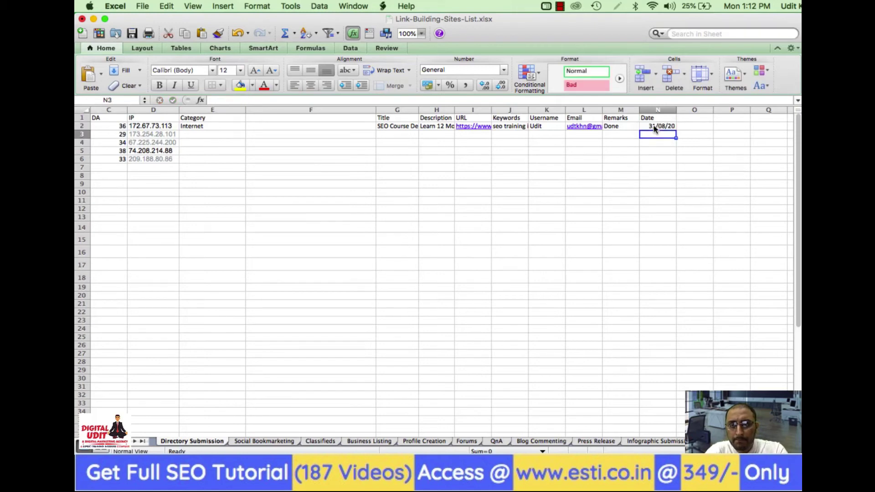
pyautogui.click(665, 151)
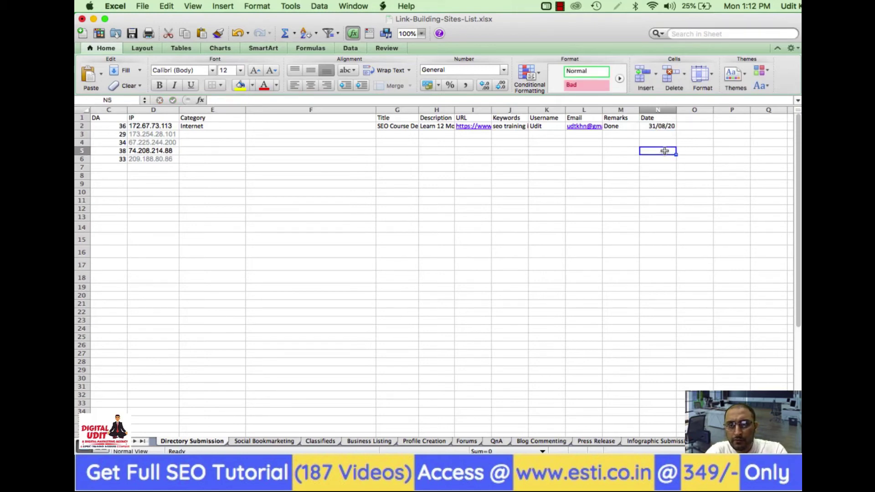
# Copy row 2's URL into rows 3–6
pyautogui.press('Up')
pyautogui.press('Up')
pyautogui.press('Up')
pyautogui.press('Left')
pyautogui.press('Left')
pyautogui.press('Left')
pyautogui.press('Left')
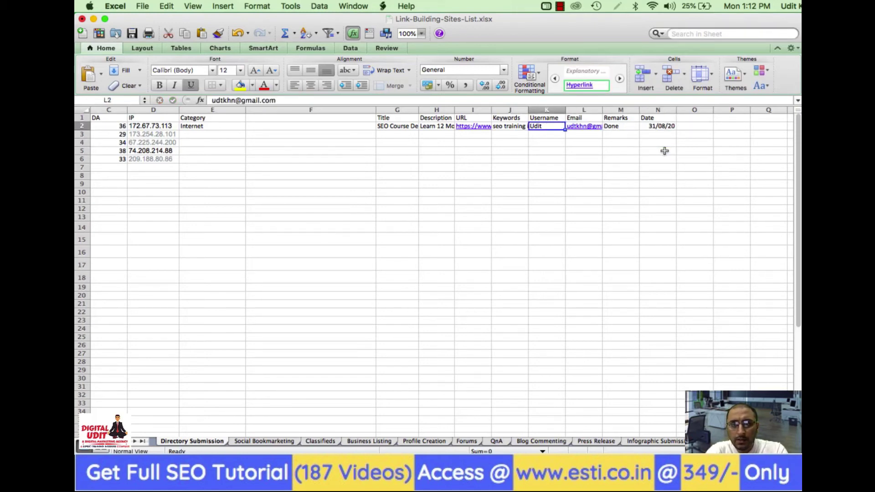
pyautogui.press('Left')
pyautogui.press('Left')
pyautogui.press('Left')
pyautogui.hotkey('shift', 'Right')
pyautogui.hotkey('shift', 'Right')
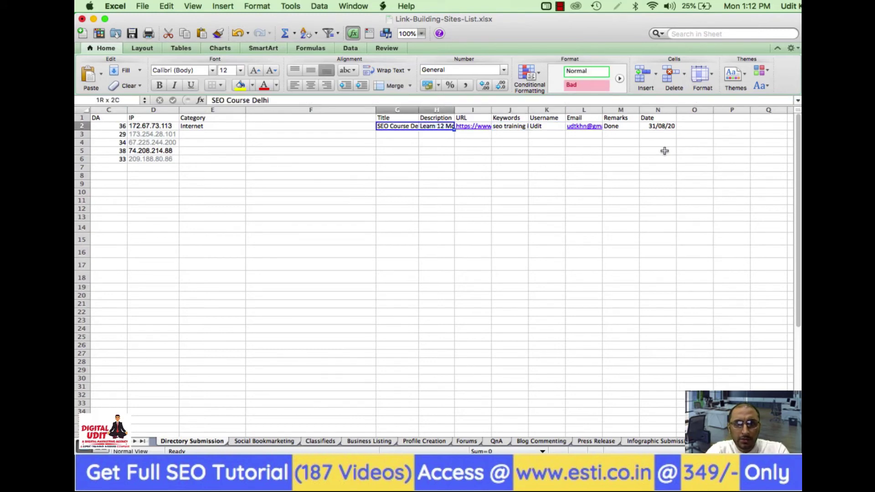
pyautogui.press('Left')
pyautogui.press('Right')
pyautogui.press('Right')
pyautogui.press('Right')
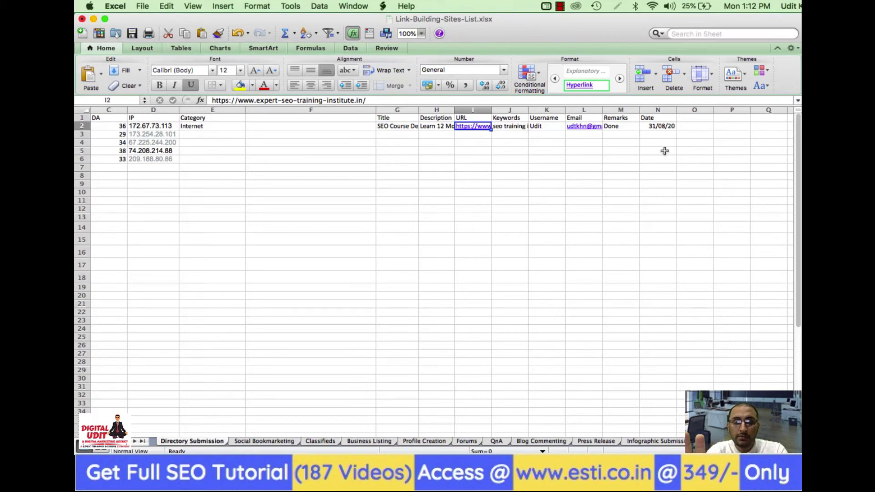
pyautogui.press('super+c')
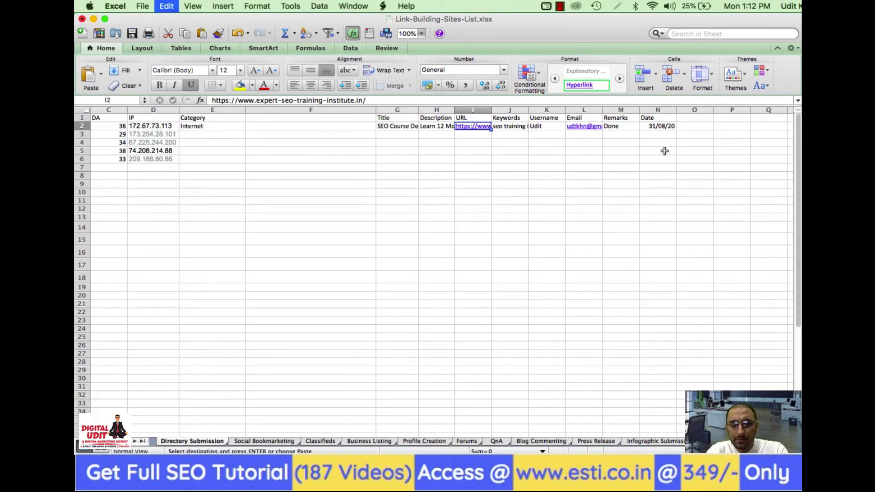
pyautogui.press('Down')
pyautogui.press('super+v')
pyautogui.press('Down')
pyautogui.press('super+v')
pyautogui.press('Down')
pyautogui.press('super+v')
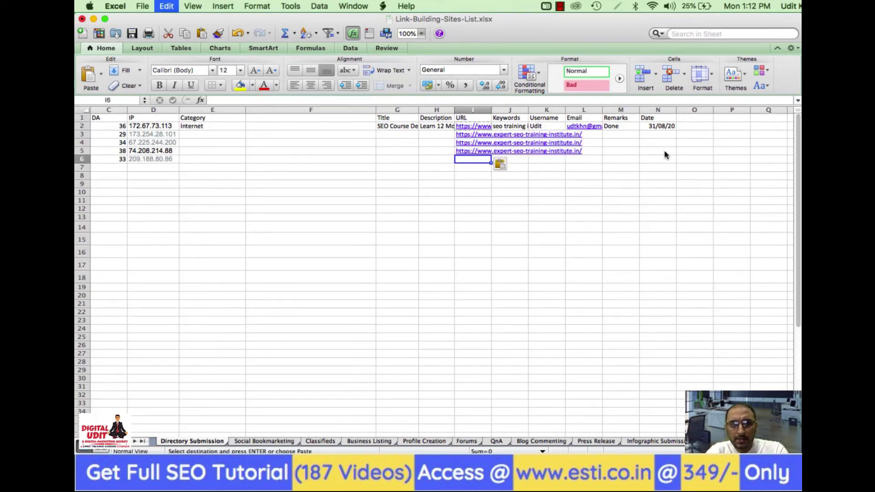
pyautogui.press('Down')
pyautogui.press('super+v')
# Copy row 2's username and email pair into rows 3–6
pyautogui.press('Right')
pyautogui.press('Right')
pyautogui.press('Right')
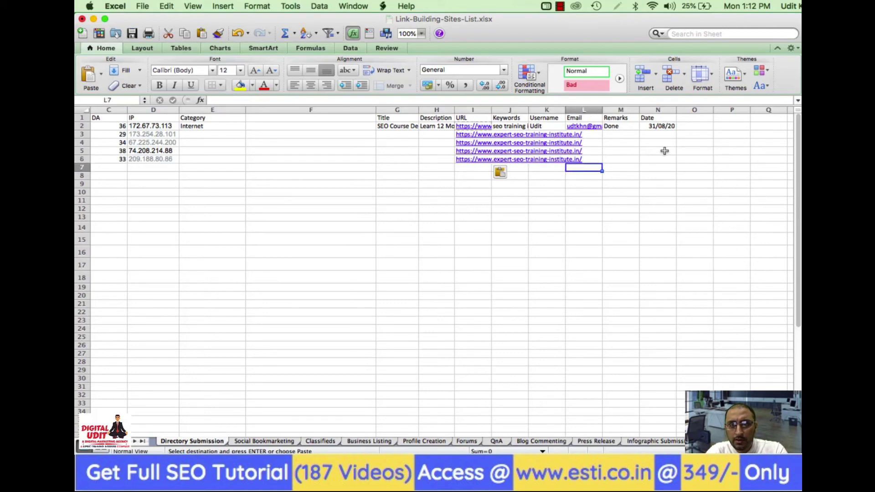
pyautogui.press('Up')
pyautogui.press('Up')
pyautogui.press('Up')
pyautogui.hotkey('shift', 'Right')
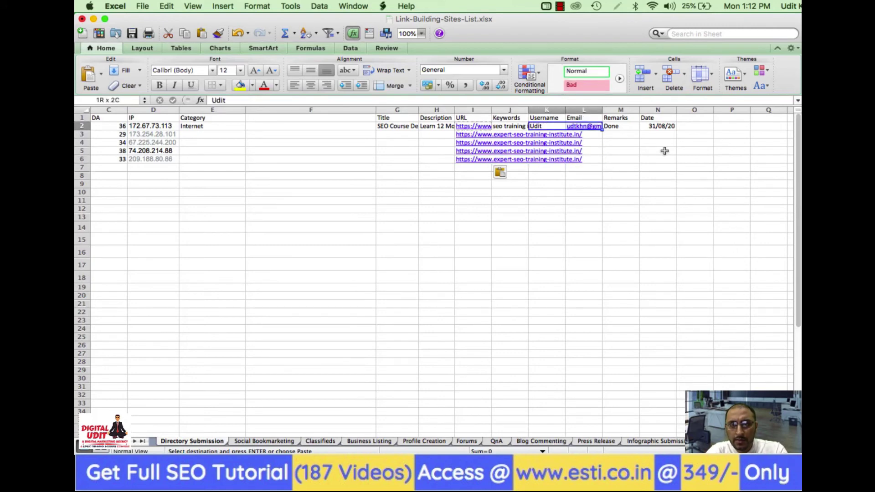
pyautogui.press('Down')
pyautogui.press('super+v')
pyautogui.press('Down')
pyautogui.press('super+v')
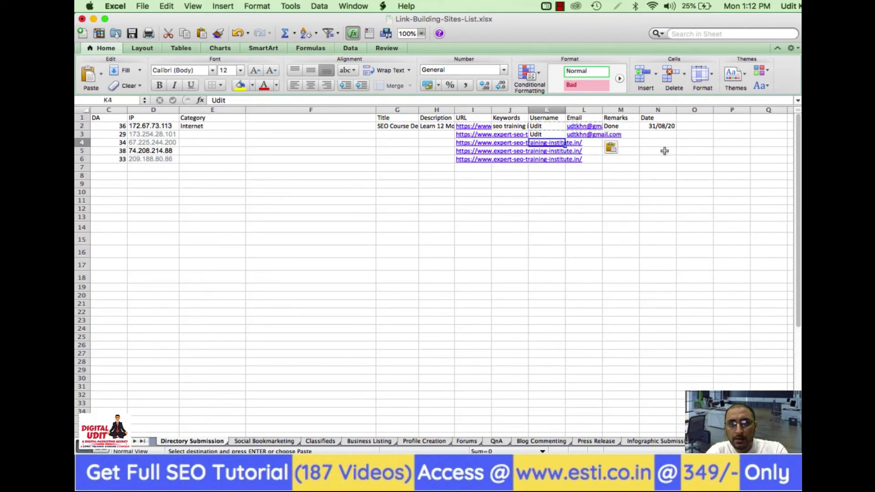
pyautogui.press('Down')
pyautogui.press('super+v')
pyautogui.press('Down')
pyautogui.press('super+v')
pyautogui.press('Down')
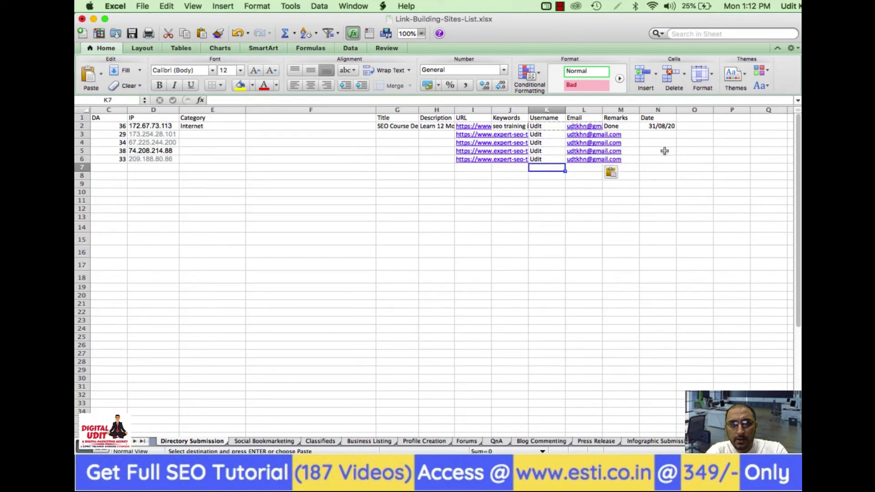
# Check the empty Category entries and save the workbook
pyautogui.press('Left')
pyautogui.press('Left')
pyautogui.press('Left')
pyautogui.press('Left')
pyautogui.press('Left')
pyautogui.press('Left')
pyautogui.press('Up')
pyautogui.press('Up')
pyautogui.press('Up')
pyautogui.press('Up')
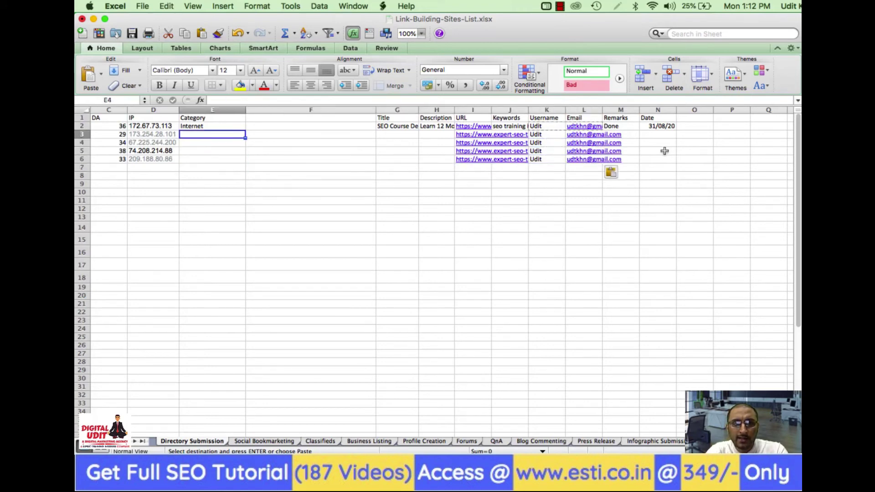
pyautogui.press('Down')
pyautogui.press('Down')
pyautogui.press('Down')
pyautogui.press('Up')
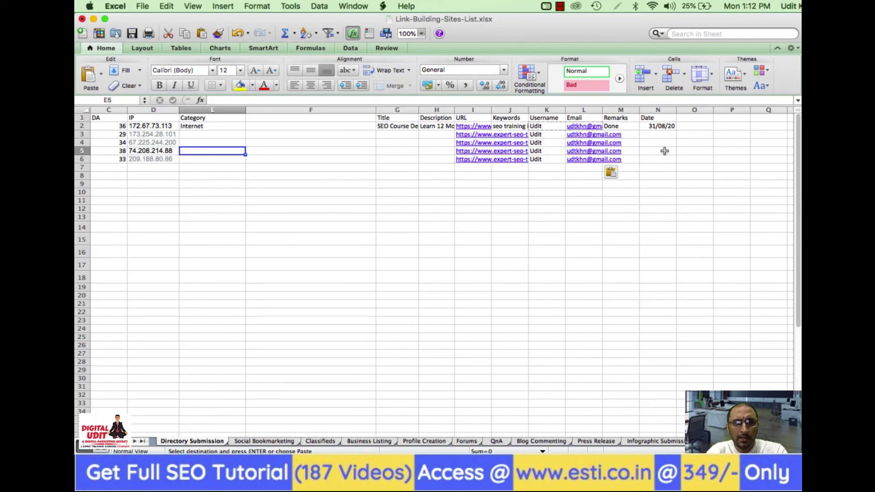
pyautogui.press('Up')
pyautogui.press('Up')
pyautogui.press('Right')
pyautogui.press('Right')
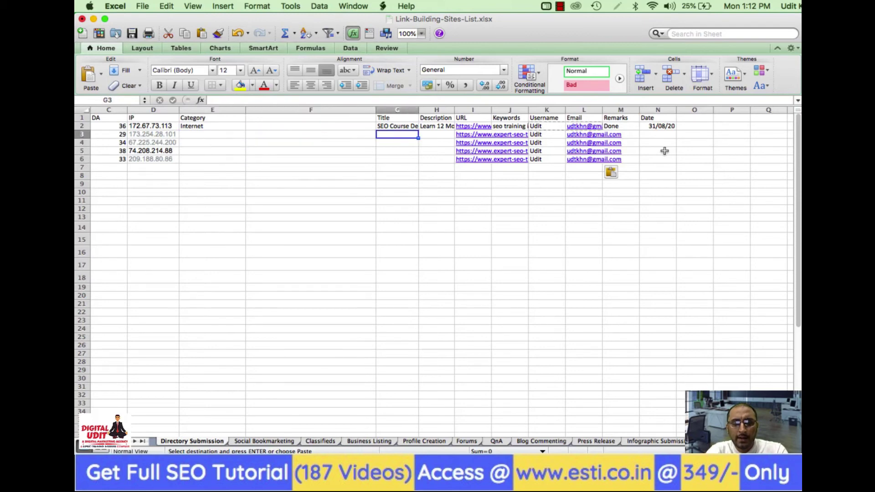
pyautogui.press('super+s')
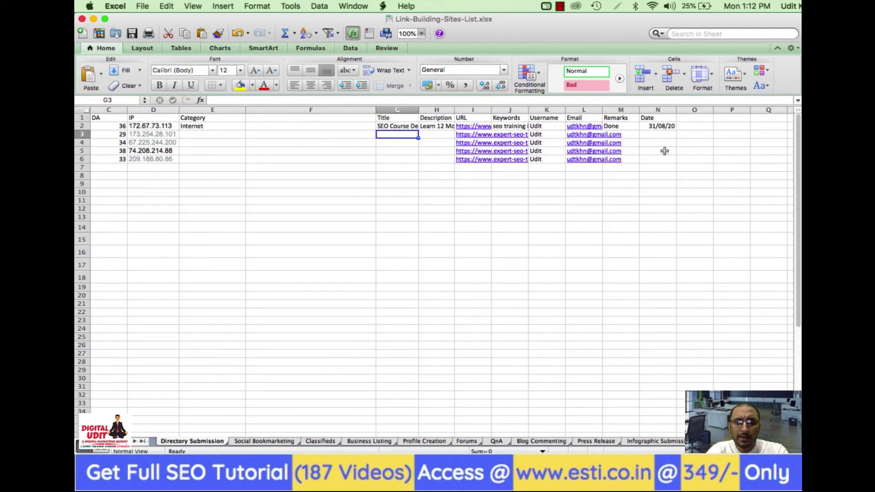
# Fill G3:G6 with the SEO Course Delhi title from G2
pyautogui.press('Up')
pyautogui.press('super+c')
pyautogui.press('Down')
pyautogui.press('super+v')
pyautogui.press('Down')
pyautogui.press('super+v')
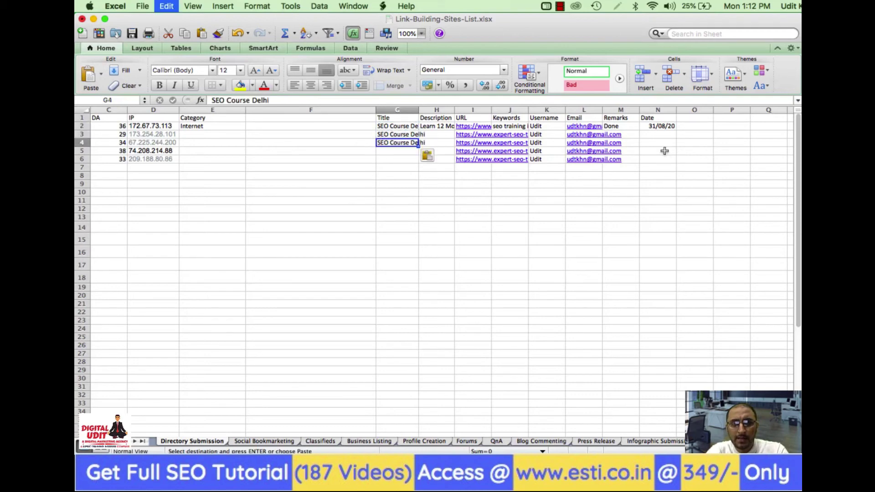
pyautogui.press('Down')
pyautogui.press('super+v')
pyautogui.press('Down')
pyautogui.press('super+v')
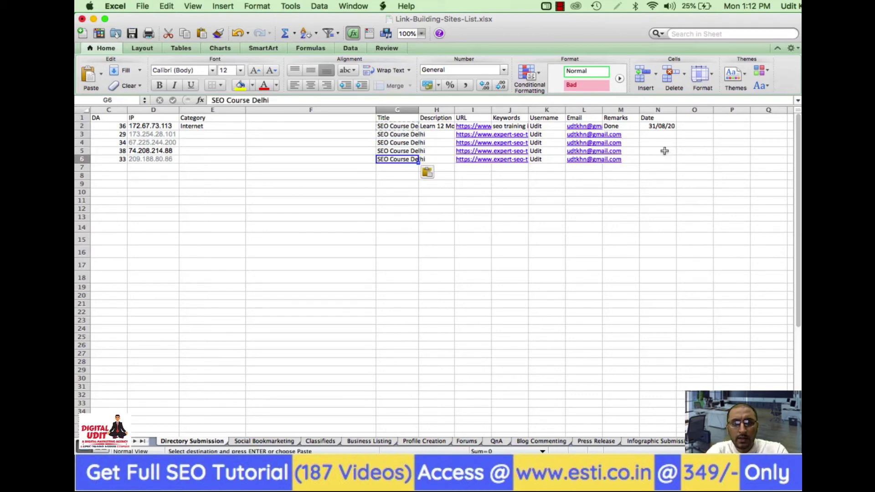
pyautogui.press('Down')
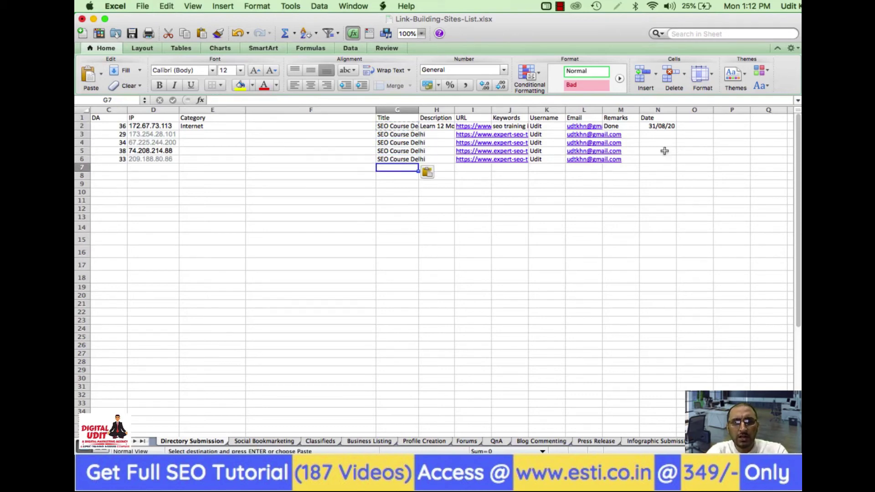
# Copy the course description in H2 into H3:H6 and save the workbook
pyautogui.press('Up')
pyautogui.press('Up')
pyautogui.press('Up')
pyautogui.press('Up')
pyautogui.press('Up')
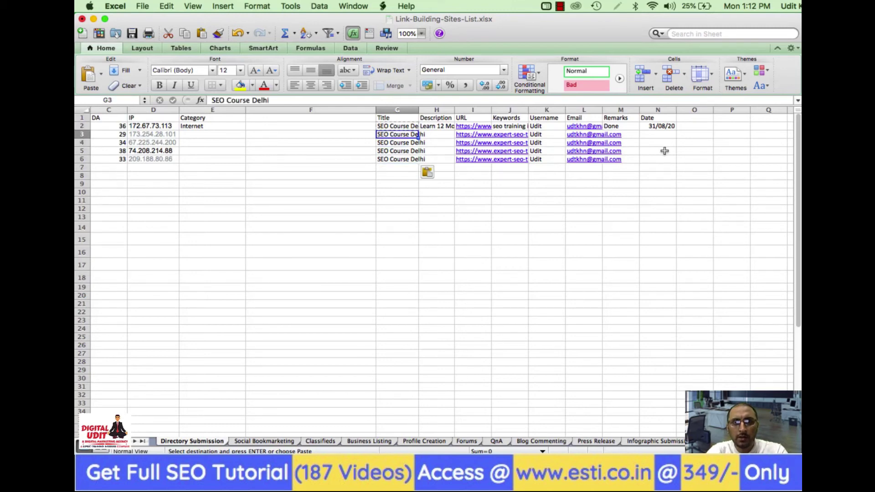
pyautogui.press('Right')
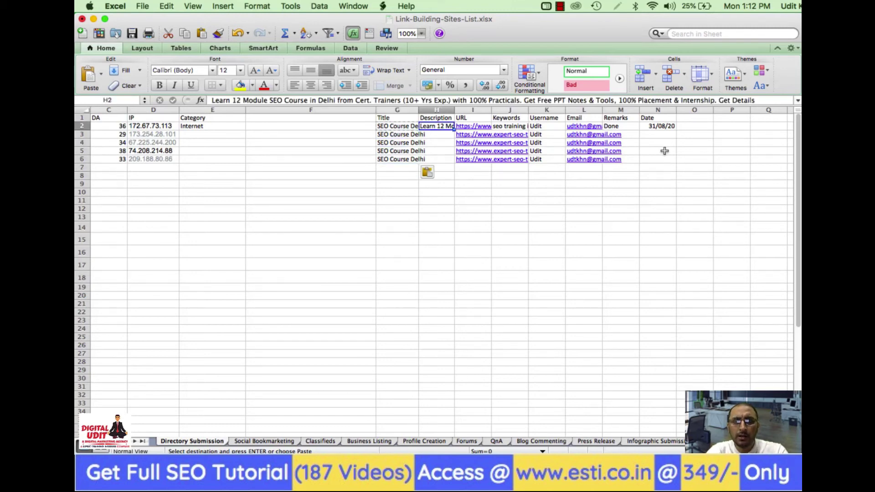
pyautogui.press('super+c')
pyautogui.press('Down')
pyautogui.press('super+v')
pyautogui.press('Down')
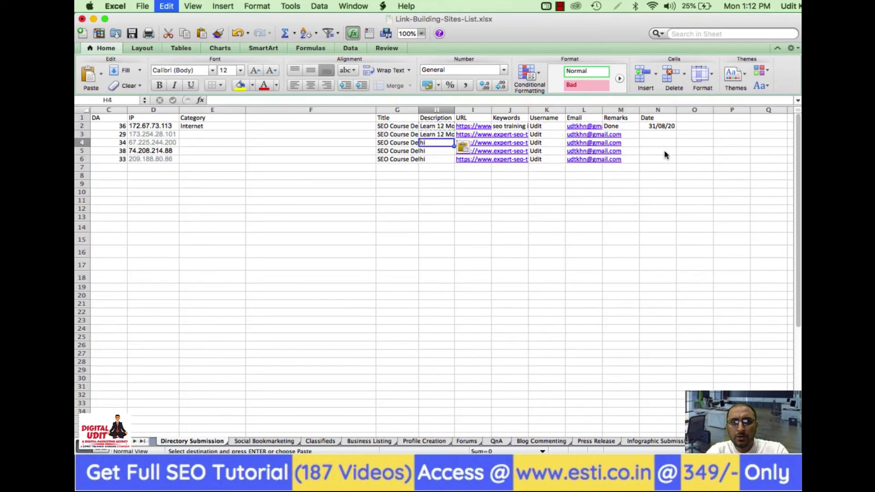
pyautogui.press('super+v')
pyautogui.press('Down')
pyautogui.press('super+v')
pyautogui.press('Down')
pyautogui.press('super+v')
pyautogui.press('Down')
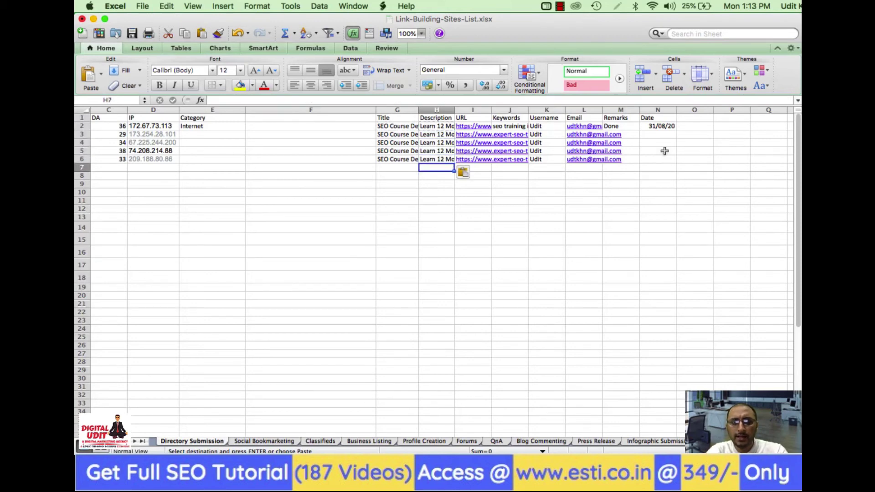
pyautogui.press('super+s')
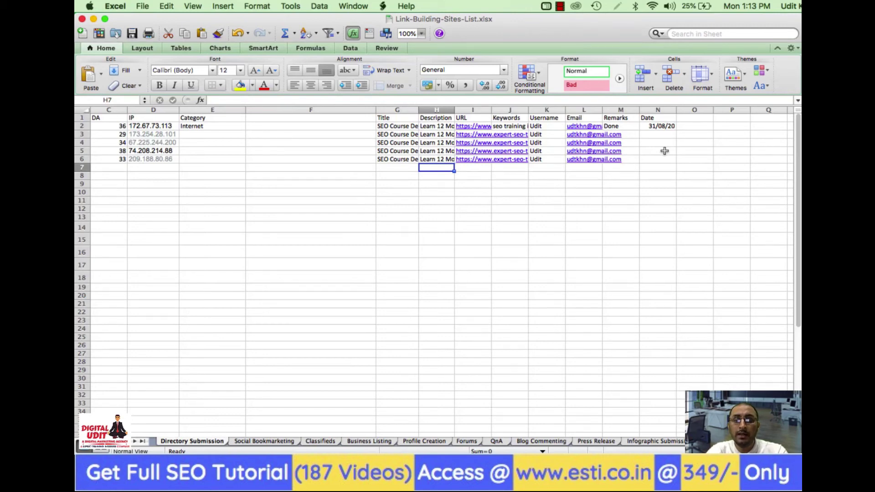
# Return to the row 2 Category cell and switch to the browser
pyautogui.press('Left')
pyautogui.press('Left')
pyautogui.press('Left')
pyautogui.press('Left')
pyautogui.press('Left')
pyautogui.press('Left')
pyautogui.press('Left')
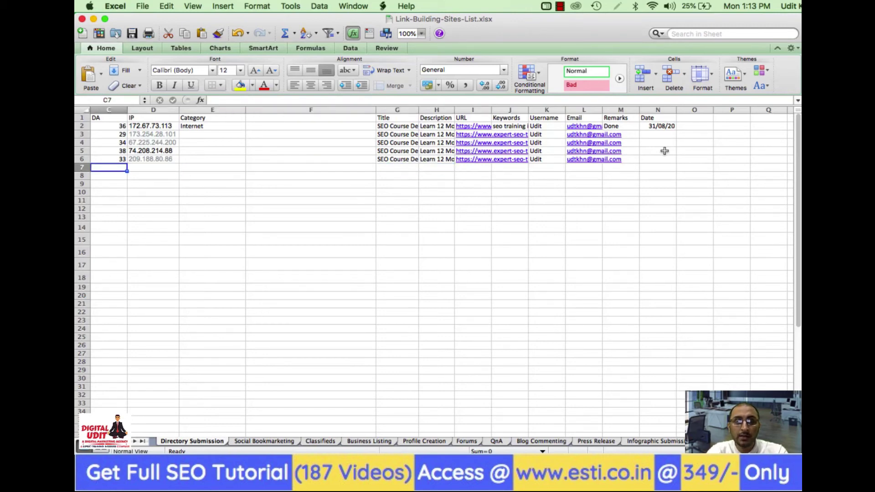
pyautogui.press('Up')
pyautogui.press('Up')
pyautogui.press('Up')
pyautogui.press('Up')
pyautogui.press('Up')
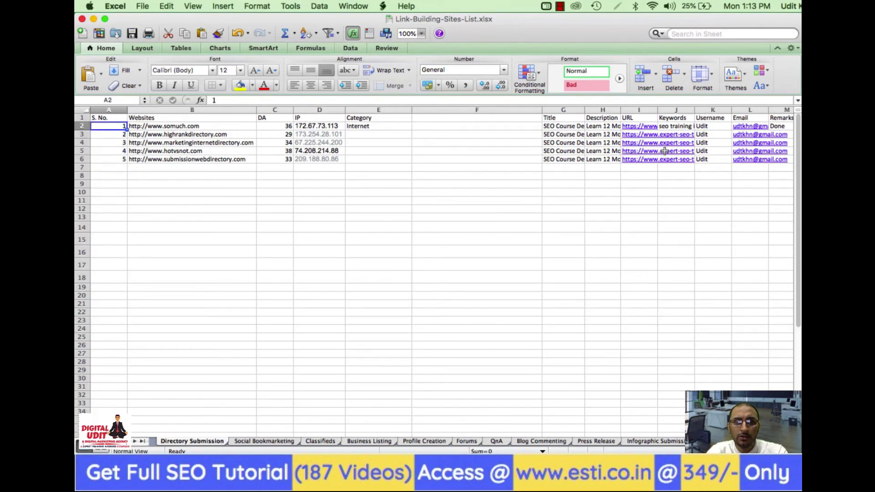
pyautogui.press('Right')
pyautogui.press('Right')
pyautogui.press('Right')
pyautogui.press('Right')
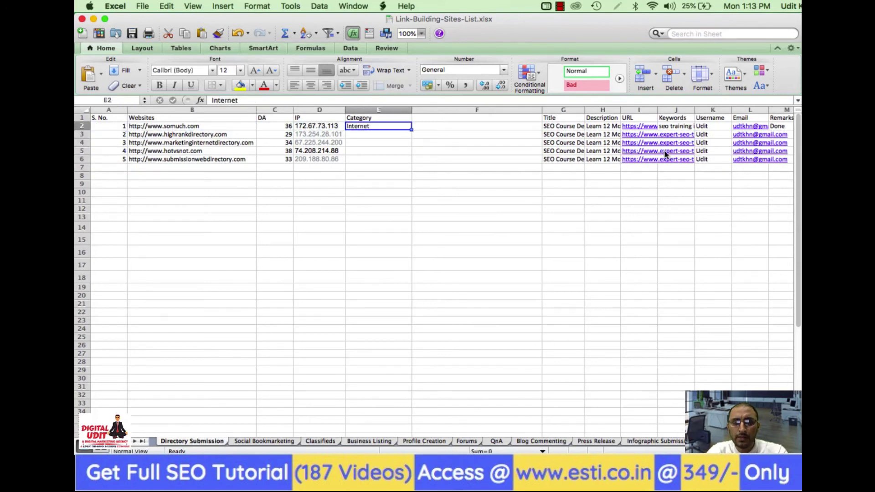
pyautogui.press('super+Tab')
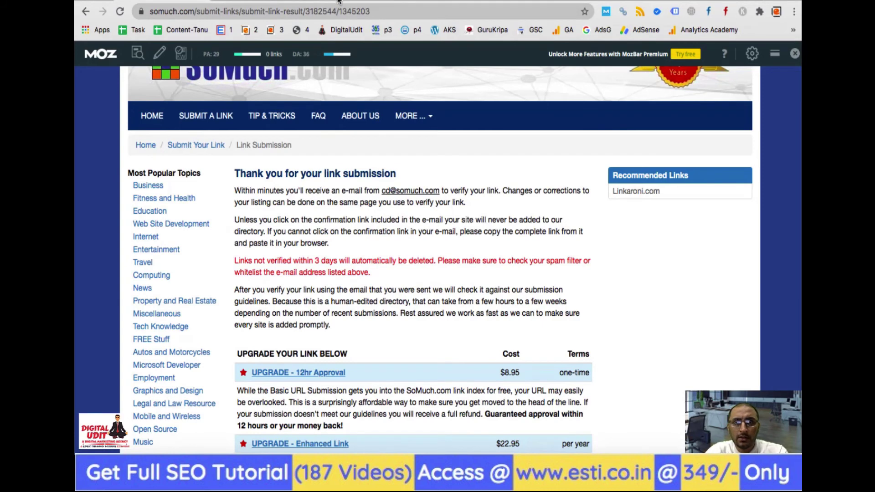
# On HighRankDirectory, go to Computers & Internet > Search Engine Optimization- SEO and open Submit Link
pyautogui.click(338, 2)
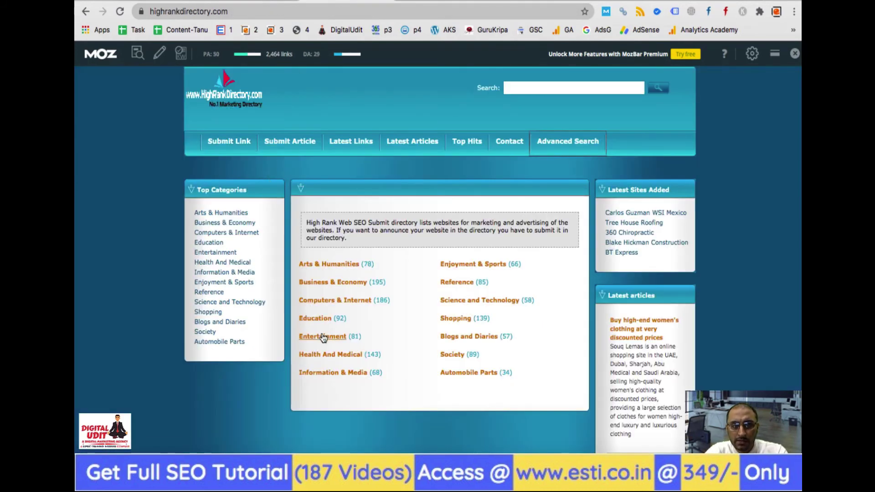
pyautogui.click(326, 303)
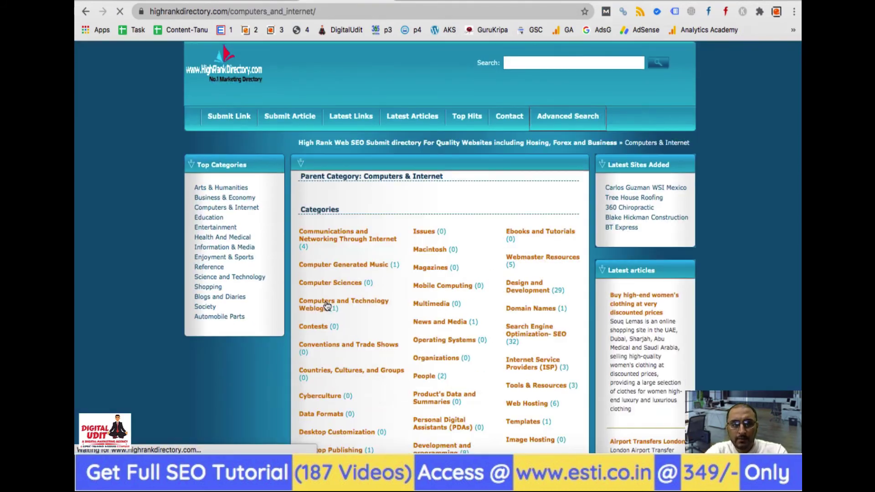
pyautogui.scroll(-3, 469, 349)
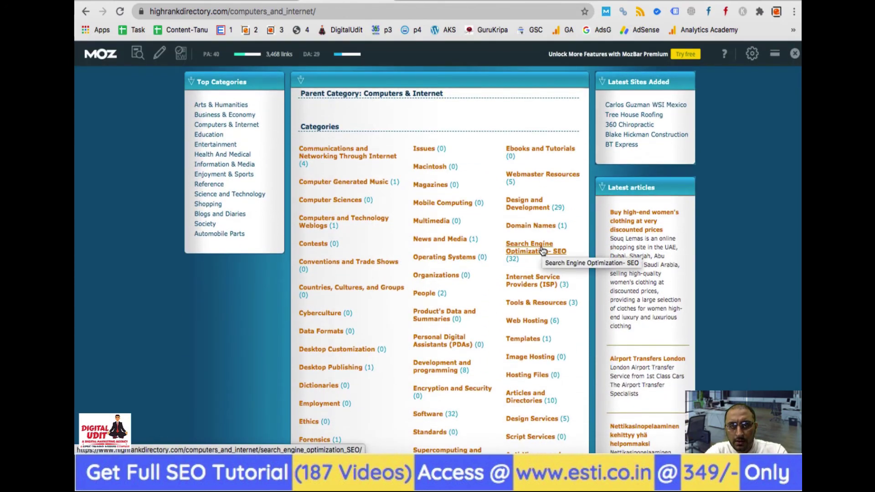
pyautogui.scroll(-5, 409, 349)
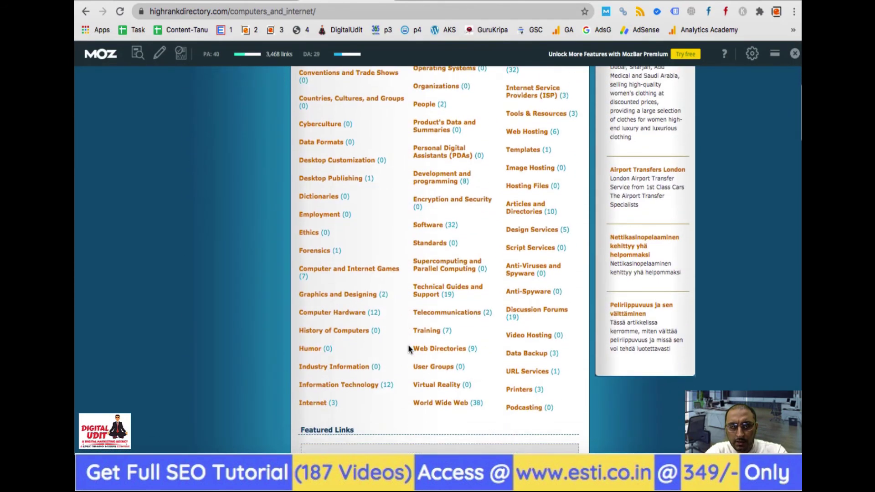
pyautogui.click(315, 405)
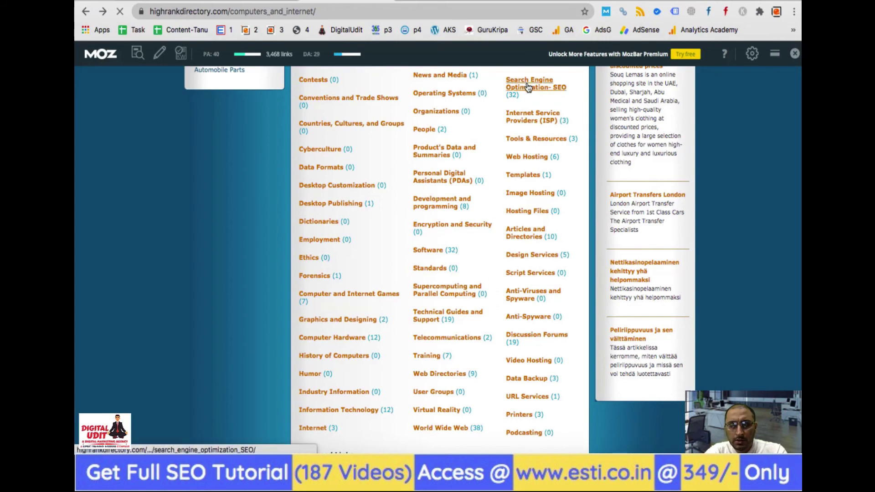
pyautogui.click(528, 86)
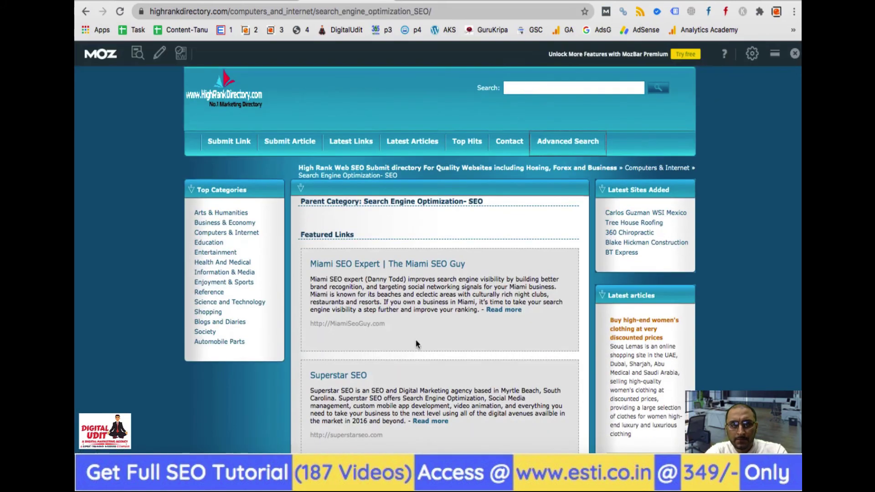
pyautogui.scroll(-5, 272, 188)
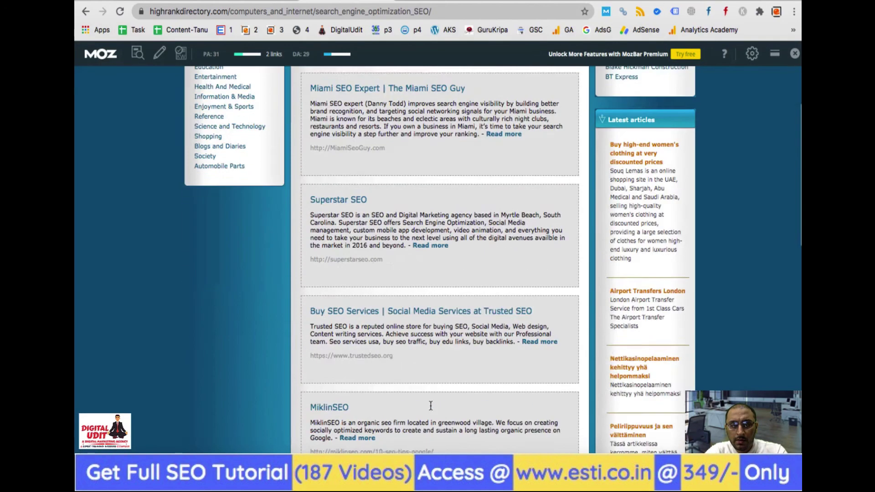
pyautogui.scroll(5, 272, 189)
pyautogui.click(234, 142)
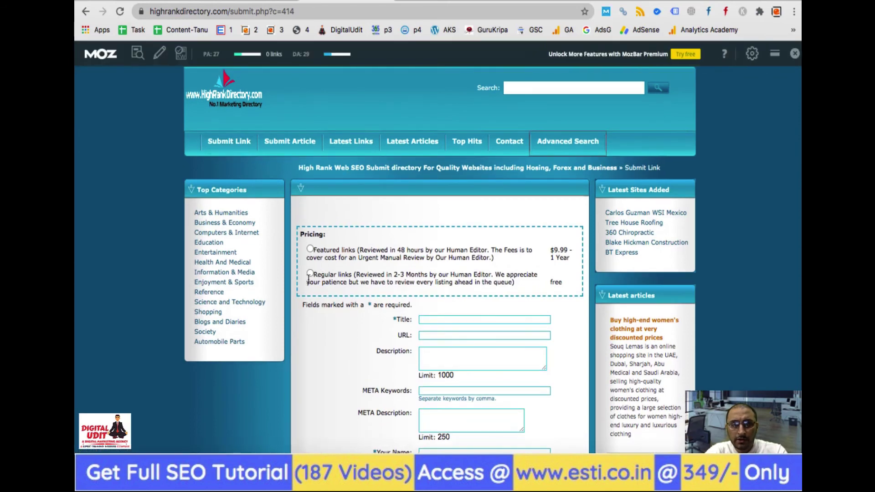
# Enter the title SEO Course Delhi from the spreadsheet into the form's Title field
pyautogui.scroll(-3, 368, 328)
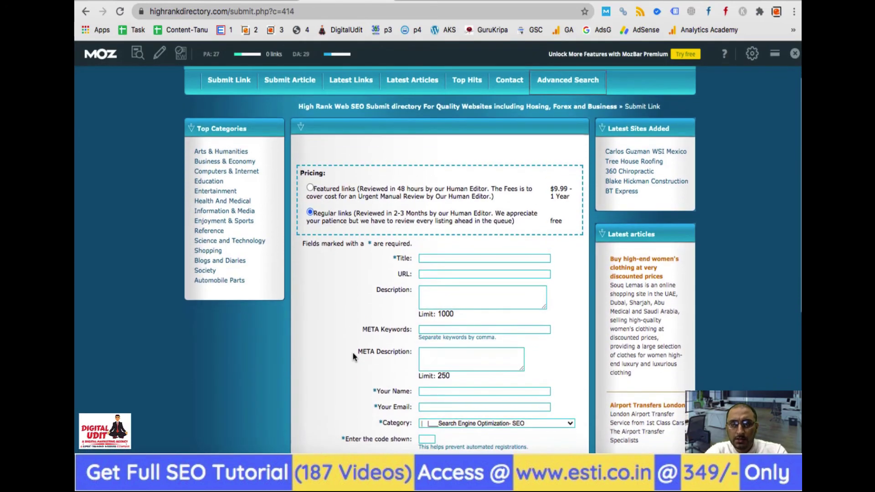
pyautogui.scroll(-2, 354, 356)
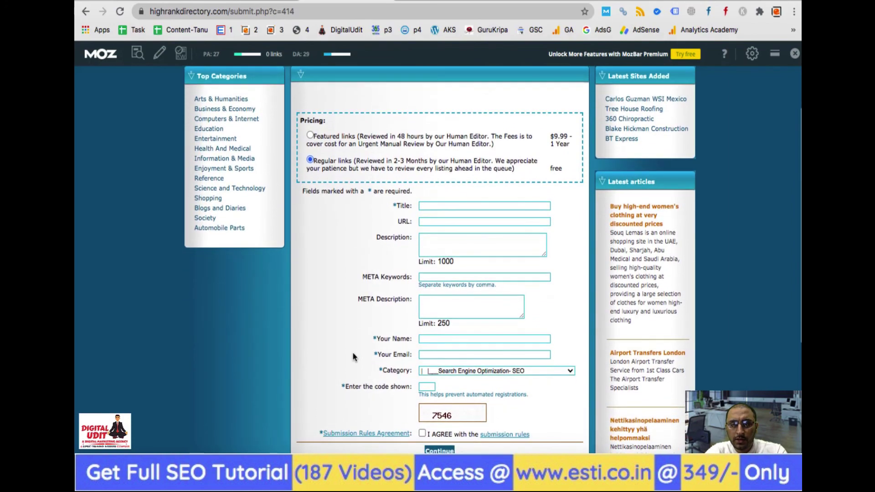
pyautogui.press('super+Tab')
pyautogui.press('Right')
pyautogui.press('Right')
pyautogui.press('super+c')
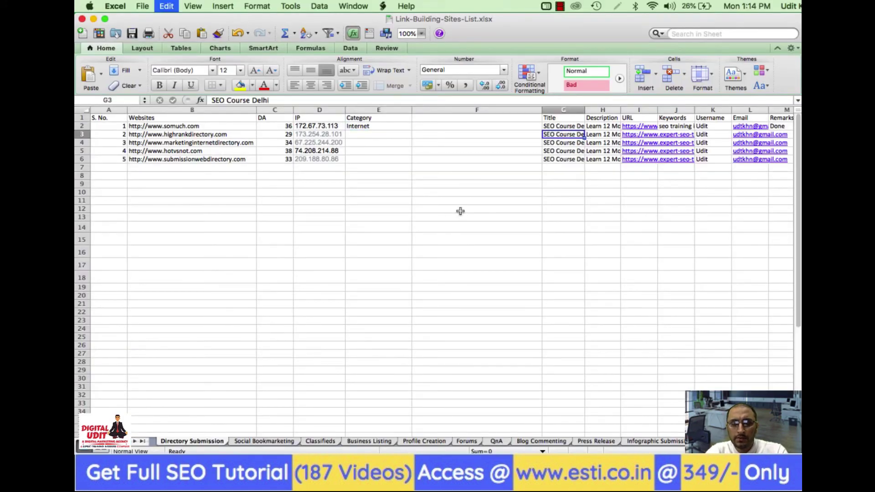
pyautogui.press('super+Tab')
pyautogui.click(428, 208)
pyautogui.press('super+v')
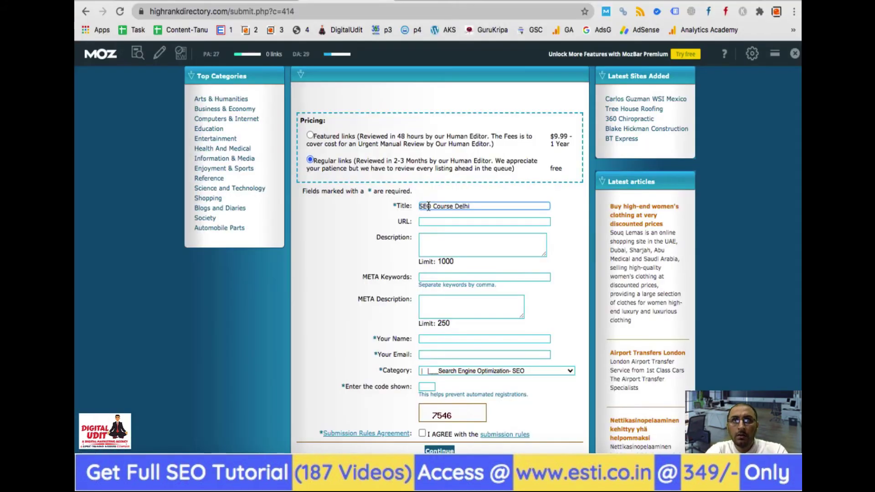
# Fill the URL and Description fields with row 3's site URL and course description
pyautogui.press('super+Tab')
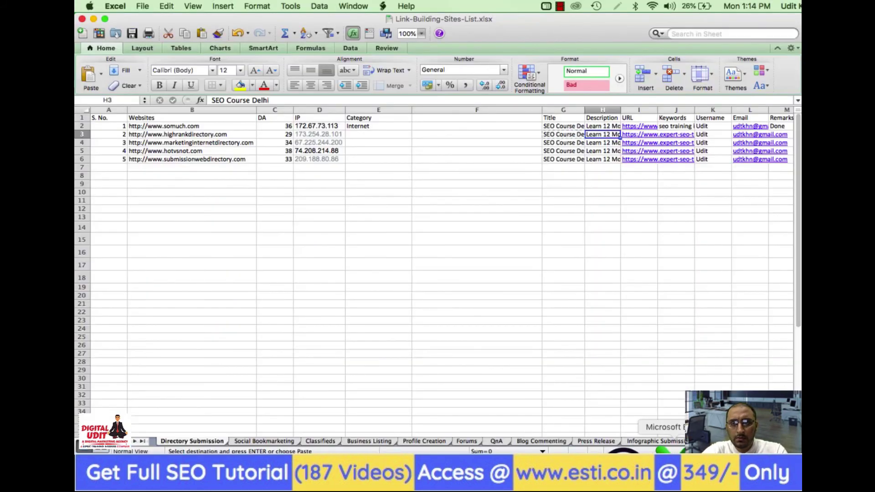
pyautogui.press('Right')
pyautogui.press('Right')
pyautogui.press('super+c')
pyautogui.press('super+Tab')
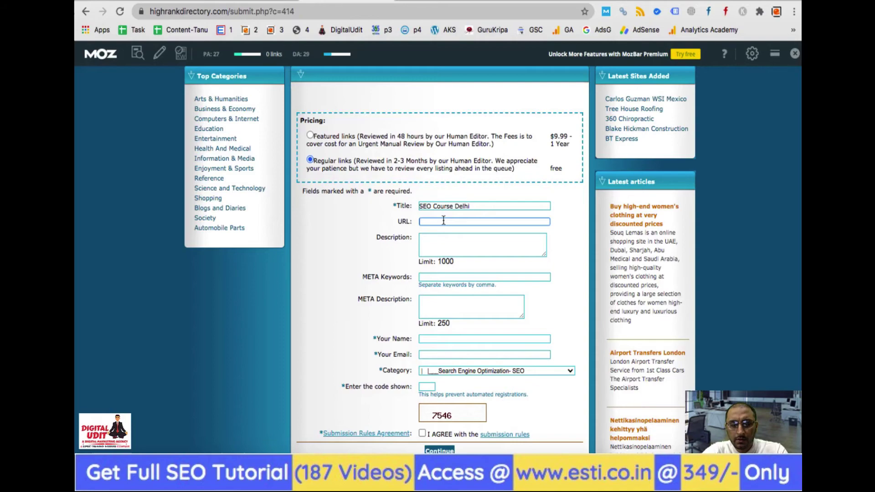
pyautogui.press('super+v')
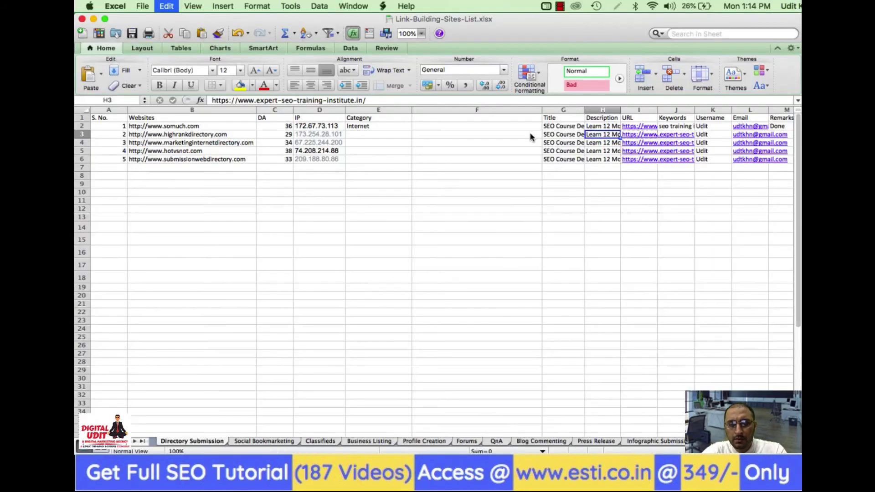
pyautogui.press('Right')
pyautogui.press('super+c')
pyautogui.press('super+Tab')
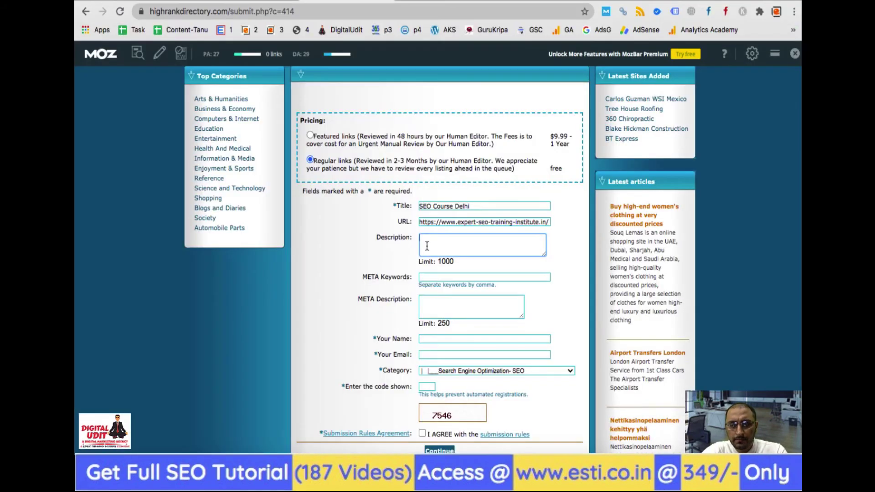
pyautogui.press('super+v')
# Copy the keywords from J2 into J3:J6 in the spreadsheet
pyautogui.click(666, 459)
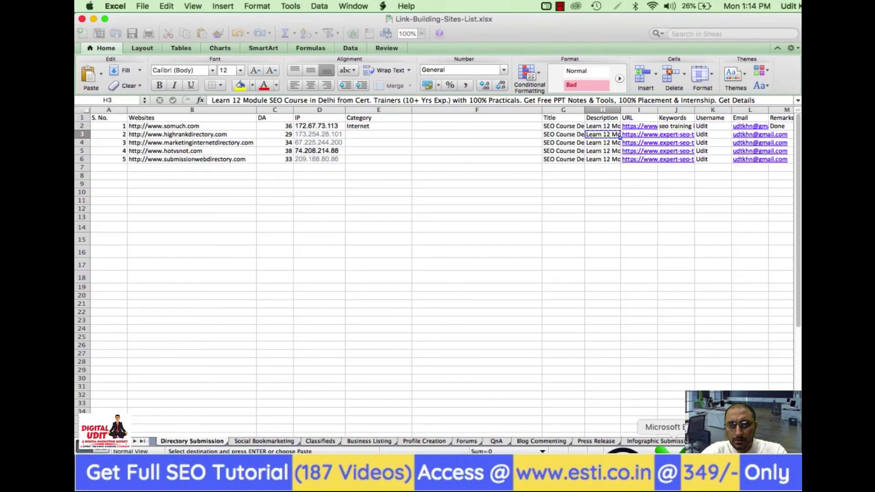
pyautogui.press('Right')
pyautogui.press('Right')
pyautogui.press('Up')
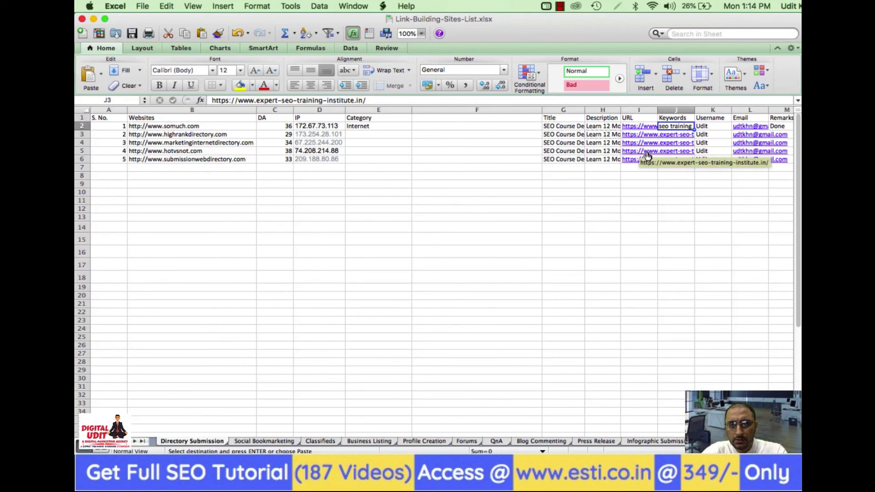
pyautogui.press('Down')
pyautogui.press('super+v')
pyautogui.press('Down')
pyautogui.press('super+v')
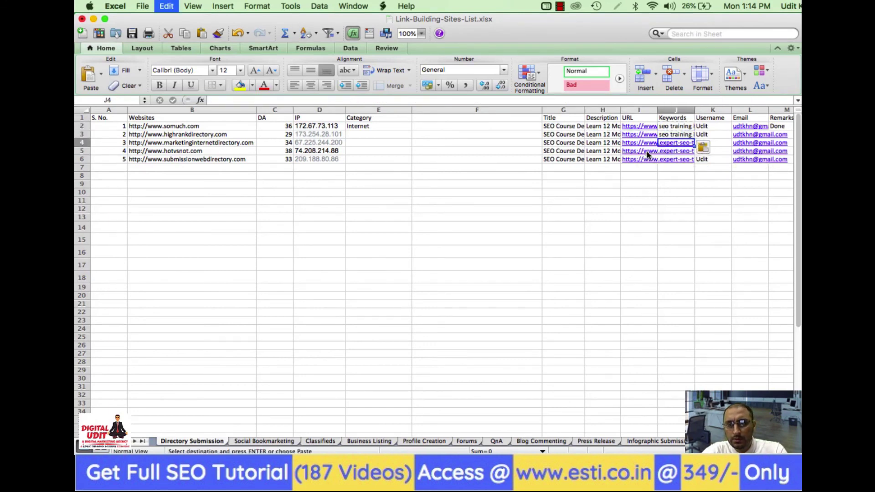
pyautogui.press('Down')
pyautogui.press('super+v')
pyautogui.press('Down')
pyautogui.press('super+v')
pyautogui.press('Up')
pyautogui.press('Up')
pyautogui.press('Up')
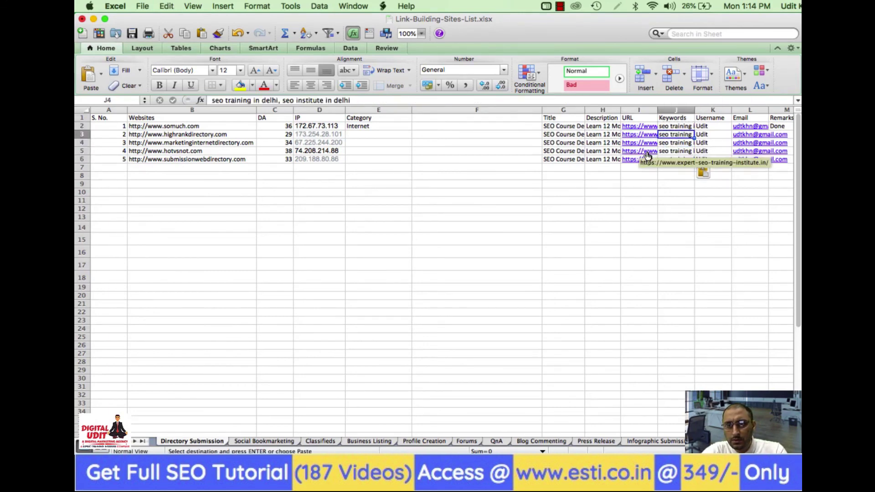
# Fill META Keywords with the keywords and META Description with the course description
pyautogui.press('super+Tab')
pyautogui.press('super+v')
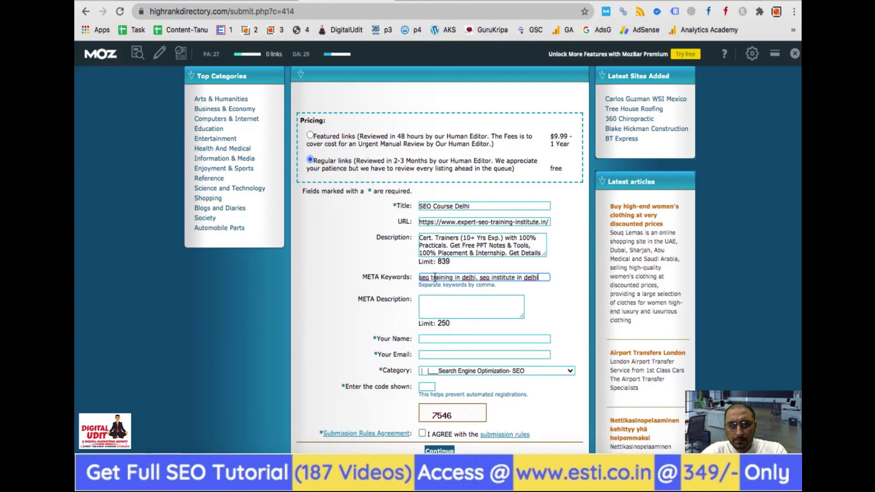
pyautogui.click(442, 244)
pyautogui.press('super+a')
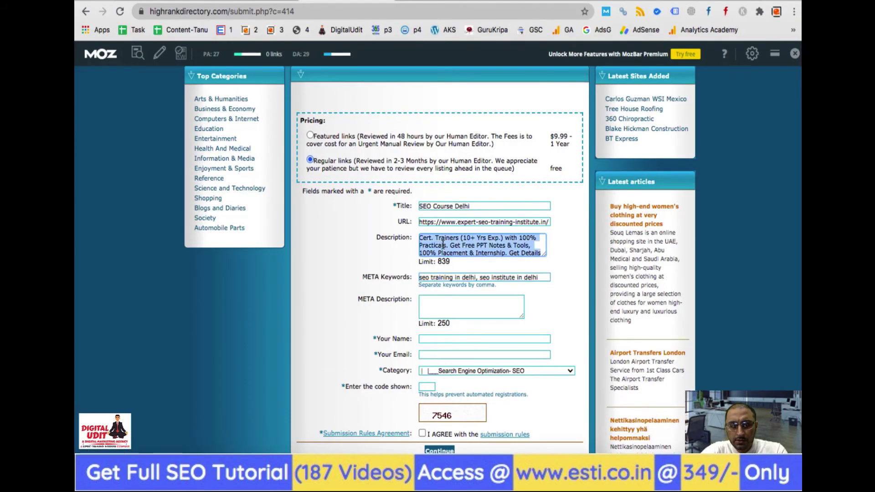
pyautogui.click(433, 301)
pyautogui.press('super+v')
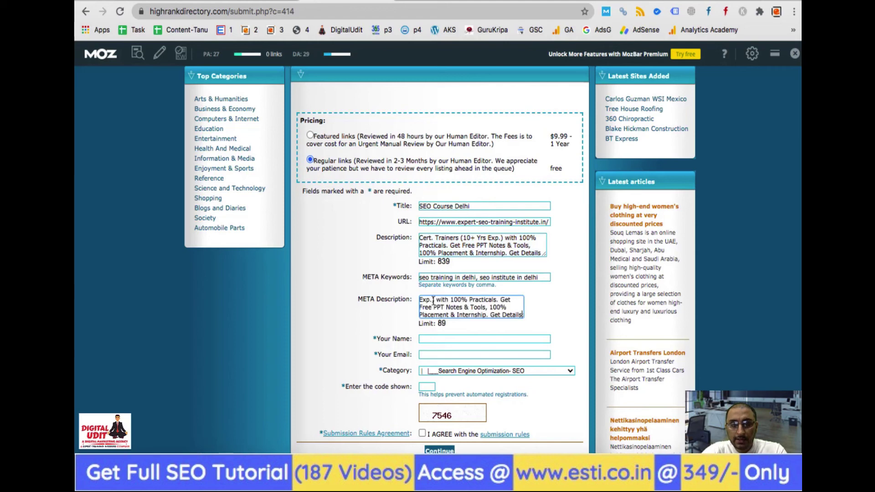
pyautogui.click(340, 320)
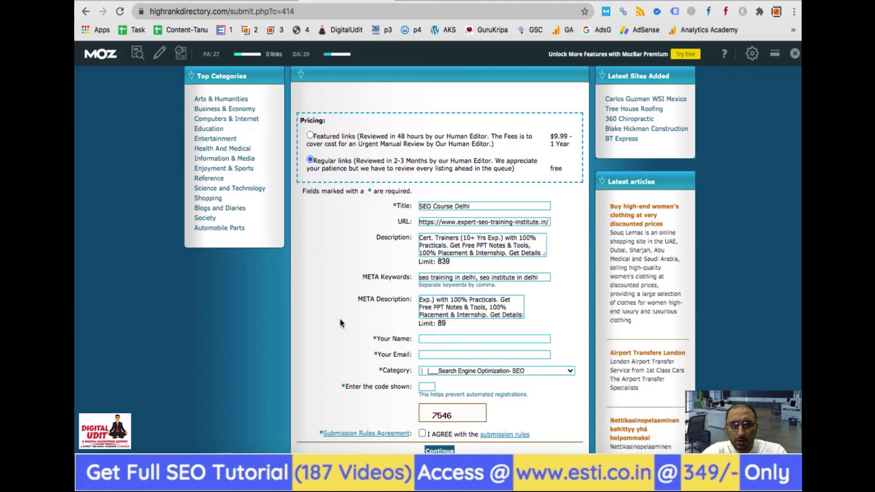
# Enter the name, email and verification code, accept I AGREE, and submit the link
pyautogui.click(428, 338)
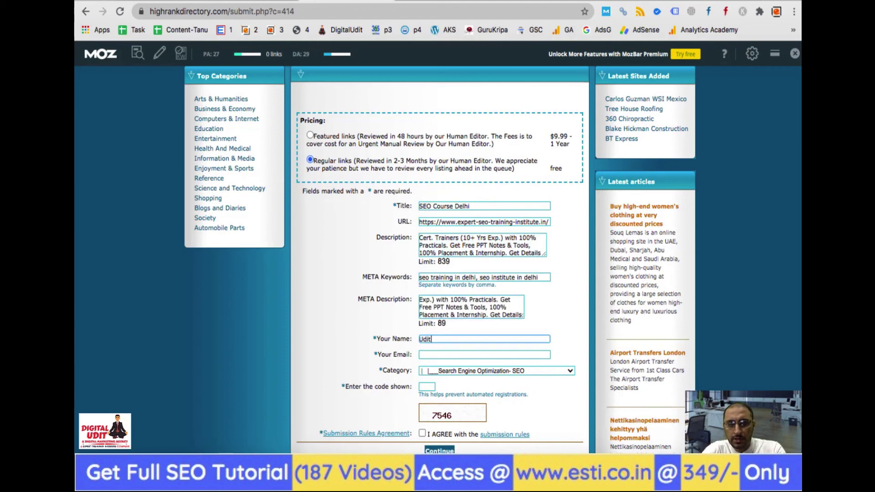
pyautogui.press('Tab')
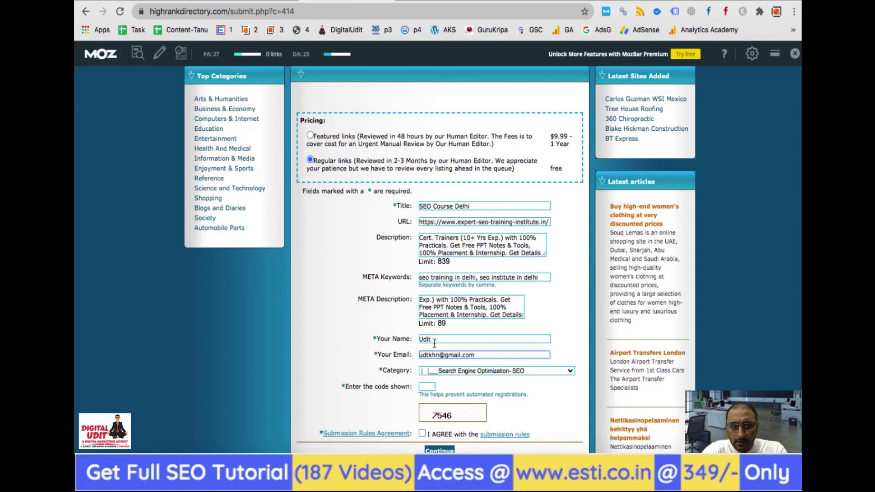
pyautogui.click(426, 386)
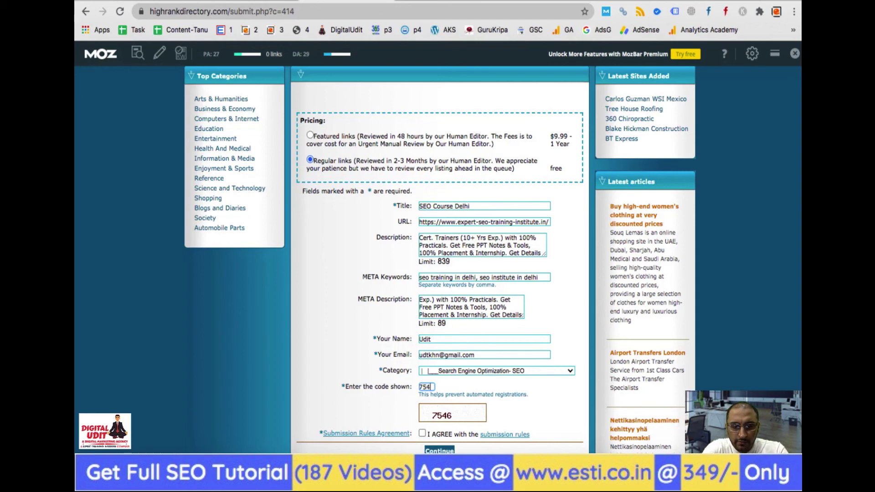
pyautogui.scroll(-1, 548, 422)
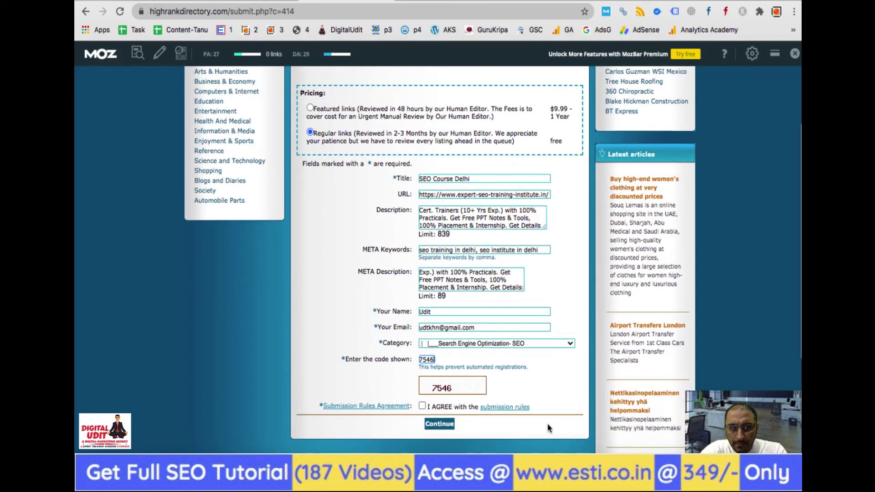
pyautogui.click(422, 406)
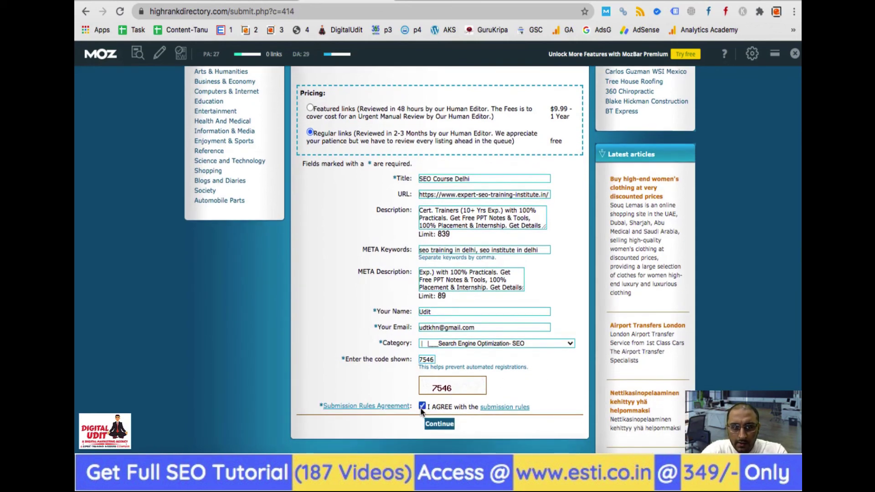
pyautogui.click(445, 428)
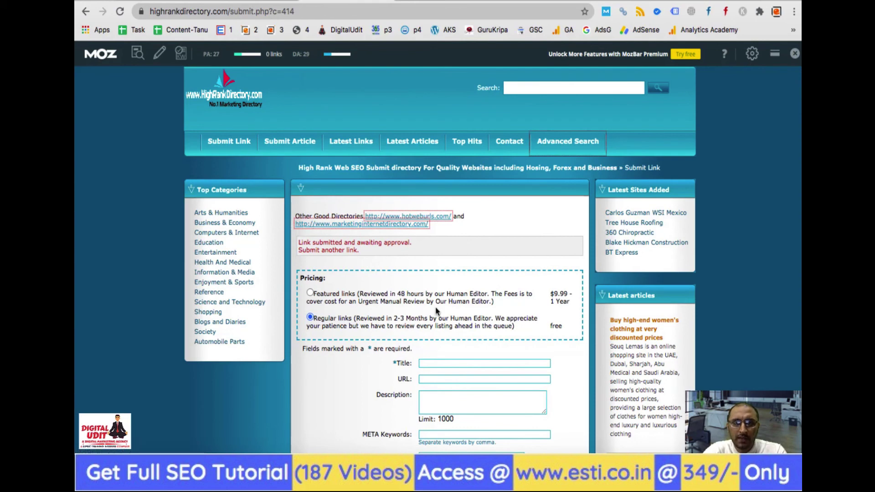
# Mark the highrankdirectory row Done in Remarks (M3) and set its category E3 to SEO
pyautogui.press('super+Tab')
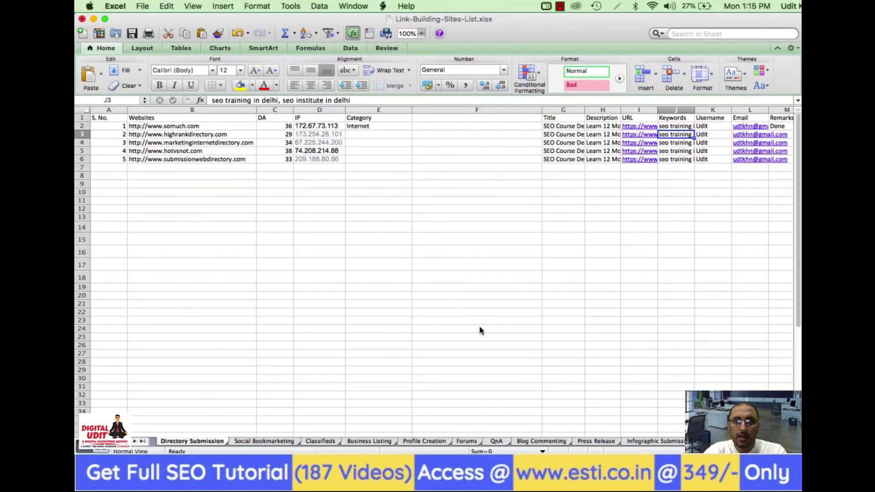
pyautogui.press('Left')
pyautogui.press('Left')
pyautogui.press('Left')
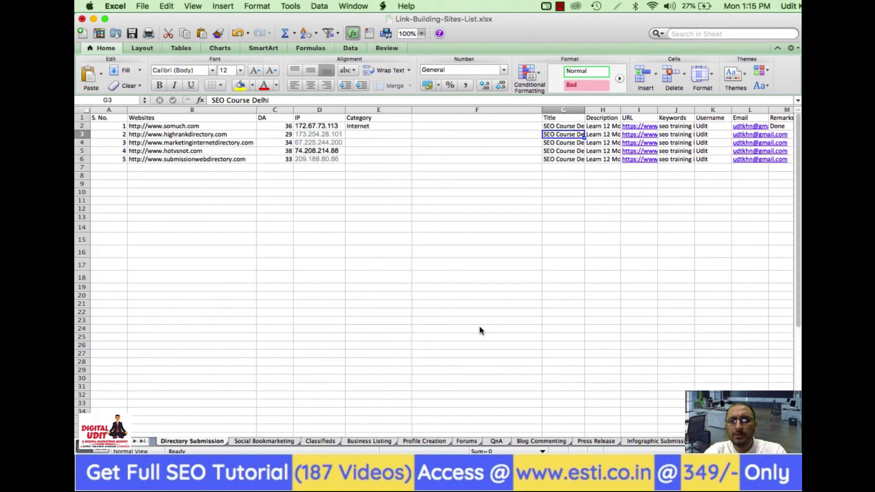
pyautogui.press('Right')
pyautogui.press('Right')
pyautogui.press('Right')
pyautogui.press('Right')
pyautogui.press('Right')
pyautogui.press('Right')
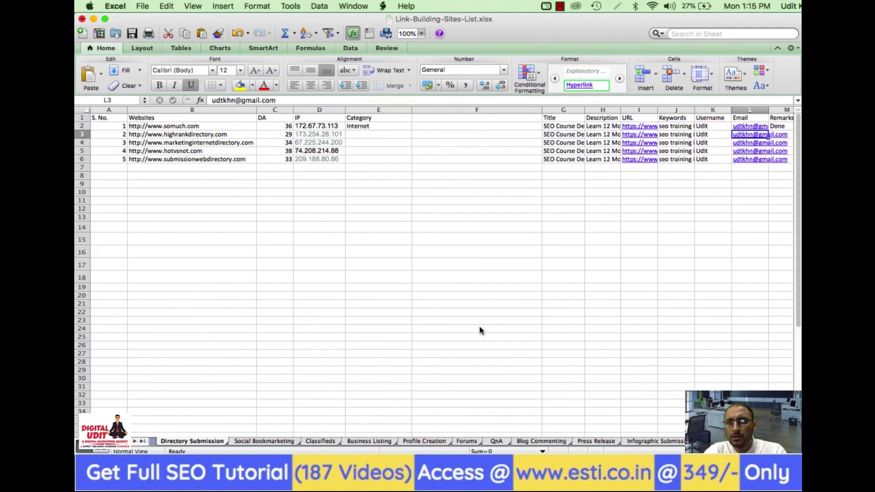
pyautogui.write('Done')
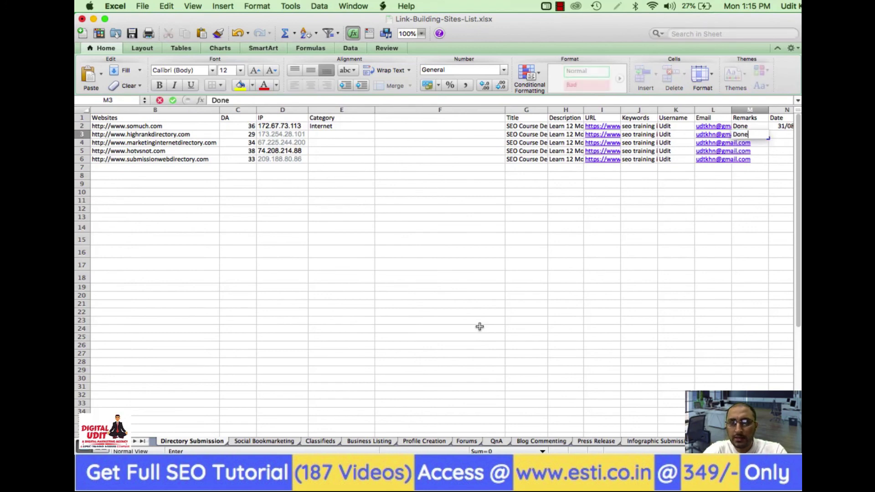
pyautogui.press('Return')
pyautogui.press('Left')
pyautogui.press('Left')
pyautogui.press('Left')
pyautogui.press('Left')
pyautogui.press('Left')
pyautogui.press('Left')
pyautogui.press('Left')
pyautogui.press('Left')
pyautogui.press('Left')
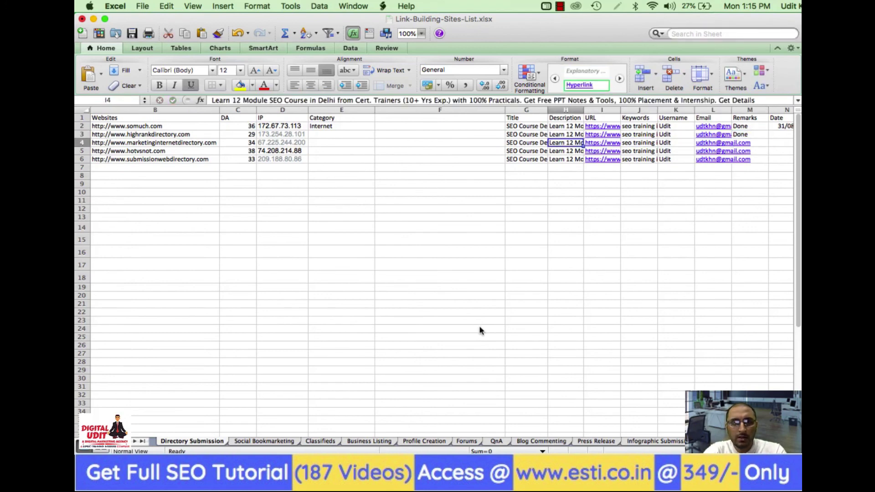
pyautogui.press('Right')
pyautogui.press('Up')
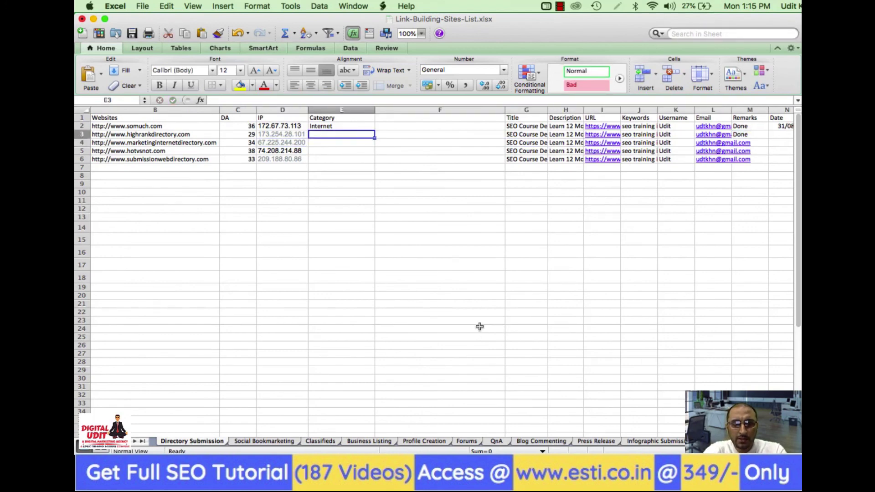
pyautogui.write('SEO')
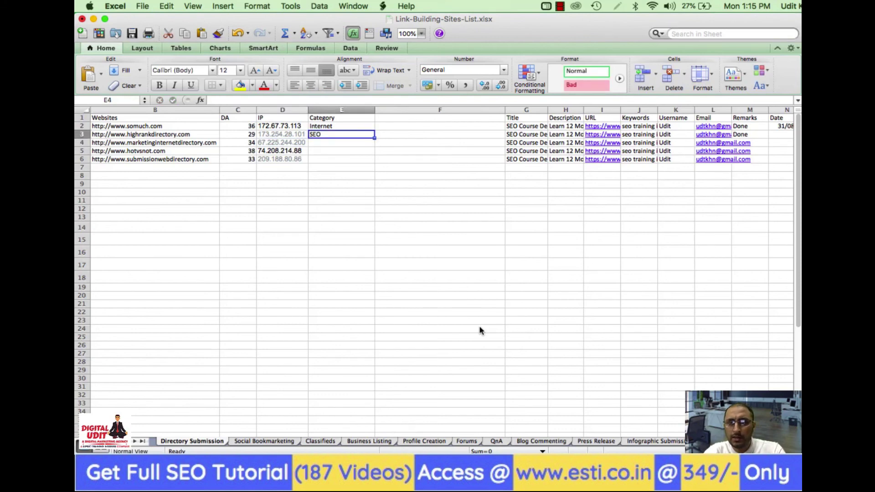
pyautogui.press('Right')
pyautogui.press('Right')
pyautogui.press('Right')
pyautogui.press('Right')
# Copy the date 31/08/20 from N2 into N3
pyautogui.press('Up')
pyautogui.press('Right')
pyautogui.press('Right')
pyautogui.press('Right')
pyautogui.press('Right')
pyautogui.press('Right')
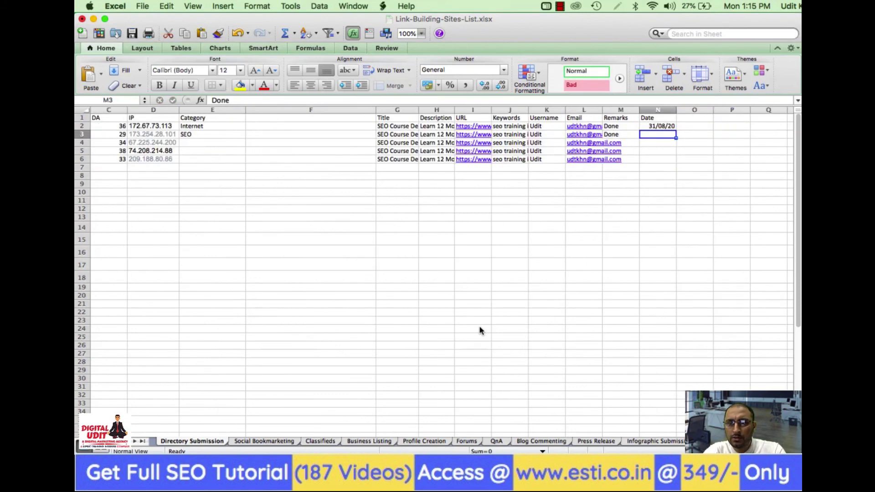
pyautogui.press('super+c')
pyautogui.press('Down')
pyautogui.press('super+v')
pyautogui.press('Left')
pyautogui.press('Left')
pyautogui.press('Left')
pyautogui.press('Left')
pyautogui.press('Left')
pyautogui.press('Left')
pyautogui.press('Left')
pyautogui.press('Left')
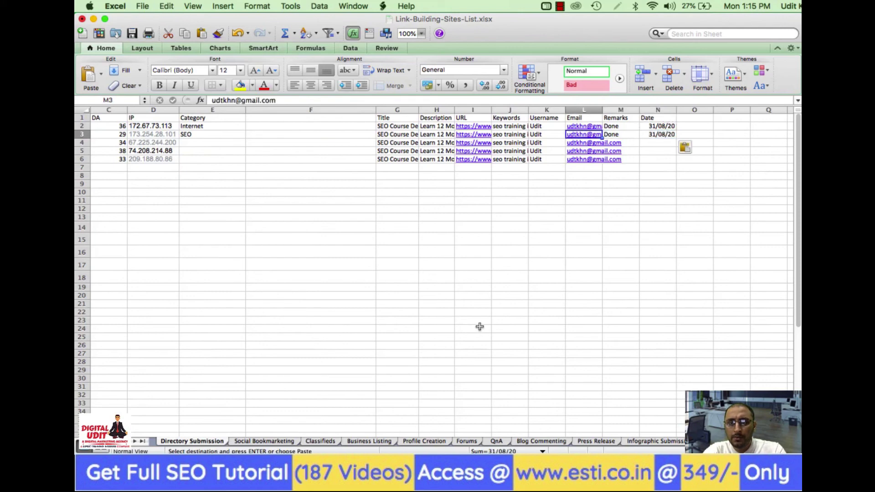
pyautogui.press('Left')
pyautogui.press('Left')
pyautogui.press('Left')
pyautogui.press('Left')
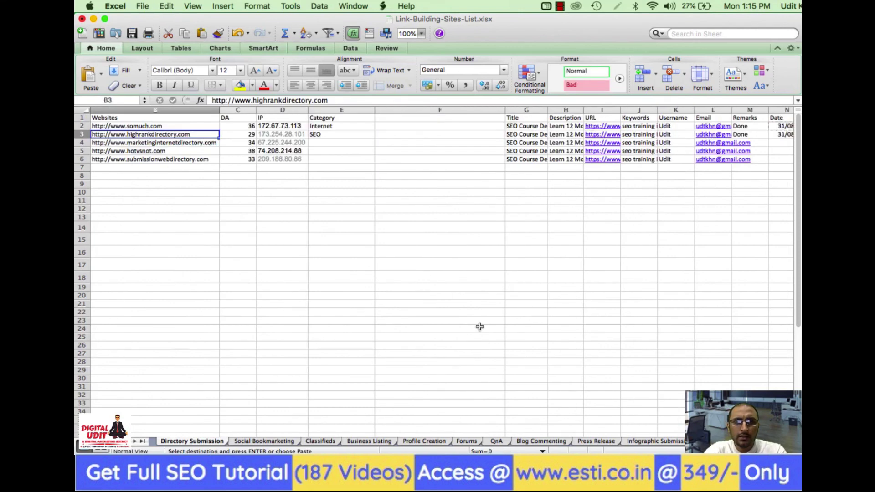